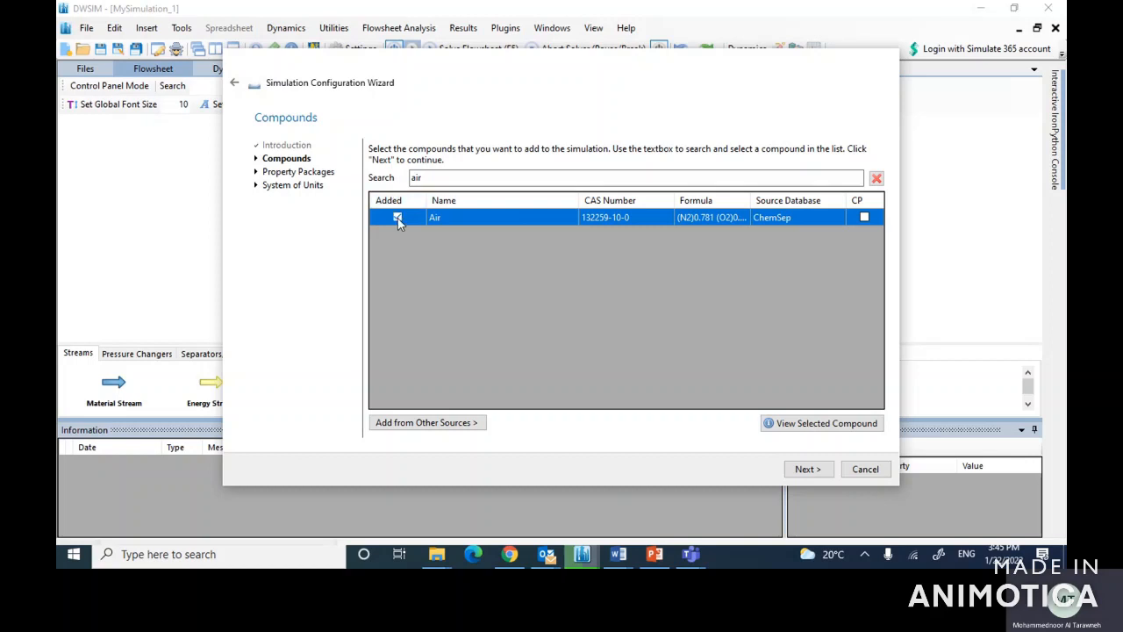
Step: Find Water in the compound list, add it to the simulation, and proceed to property package selection
{"action": "double_click", "coordinate": [428, 178]}
{"action": "type", "text": "water"}
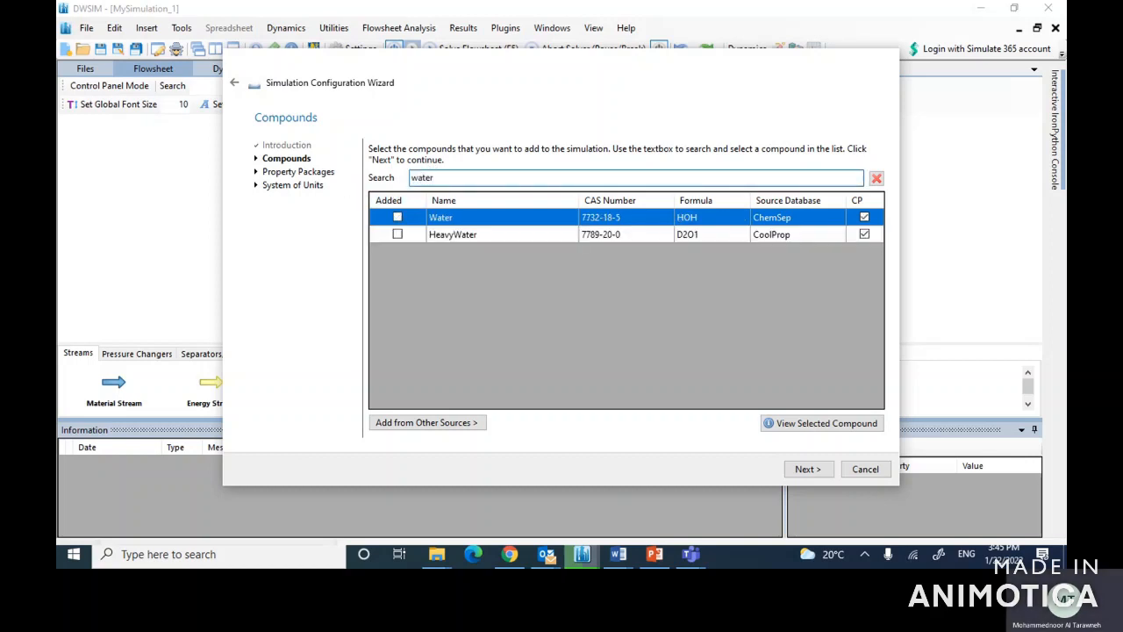
{"action": "left_click", "coordinate": [397, 218]}
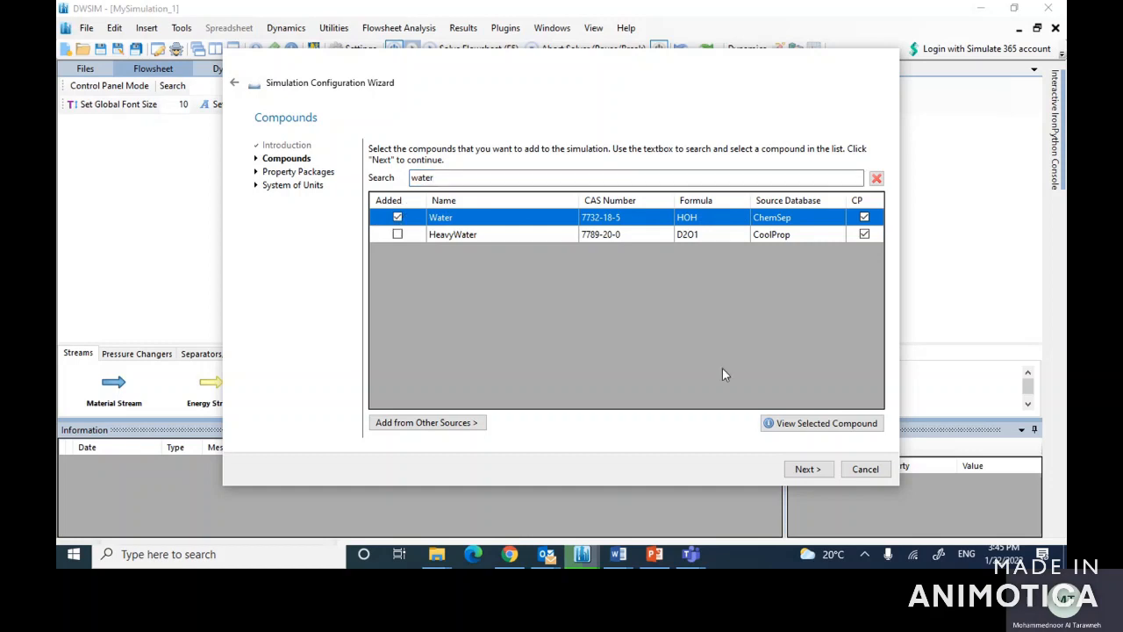
{"action": "left_click", "coordinate": [809, 468]}
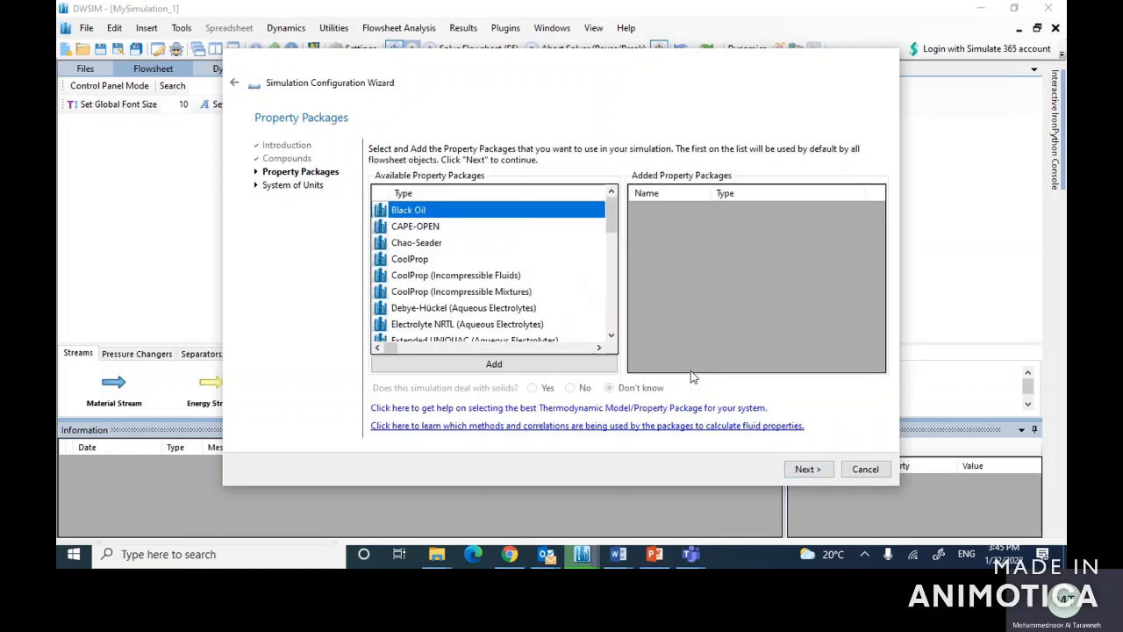
Step: Add Raoult's Law as the simulation's property package and continue to the system of units
{"action": "left_click_drag", "start_coordinate": [612, 214], "coordinate": [621, 329]}
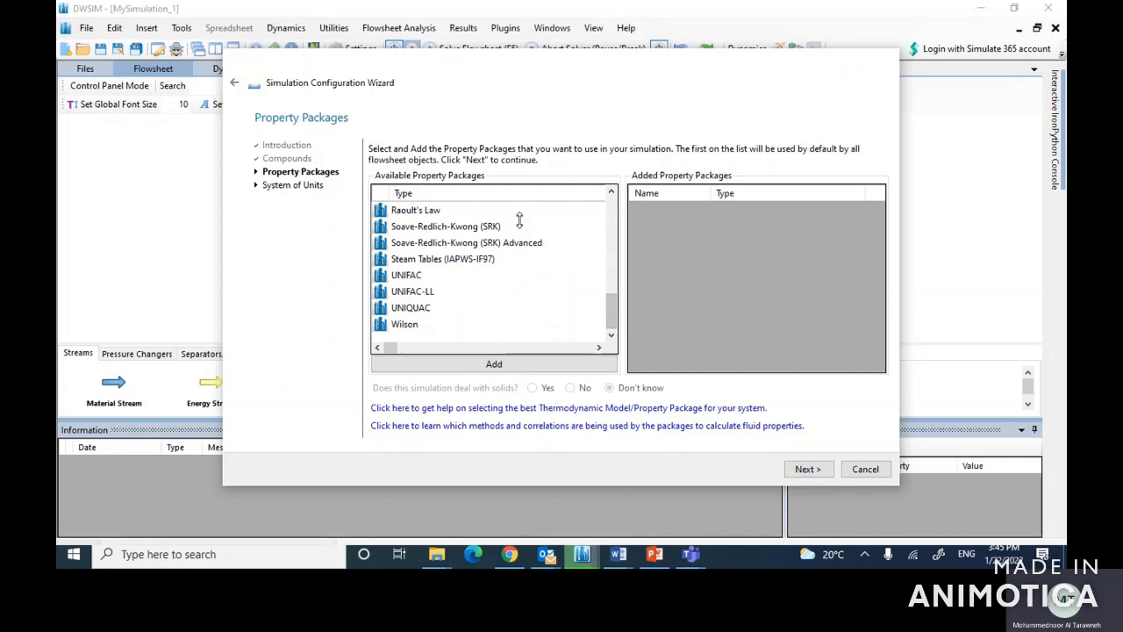
{"action": "left_click", "coordinate": [403, 216]}
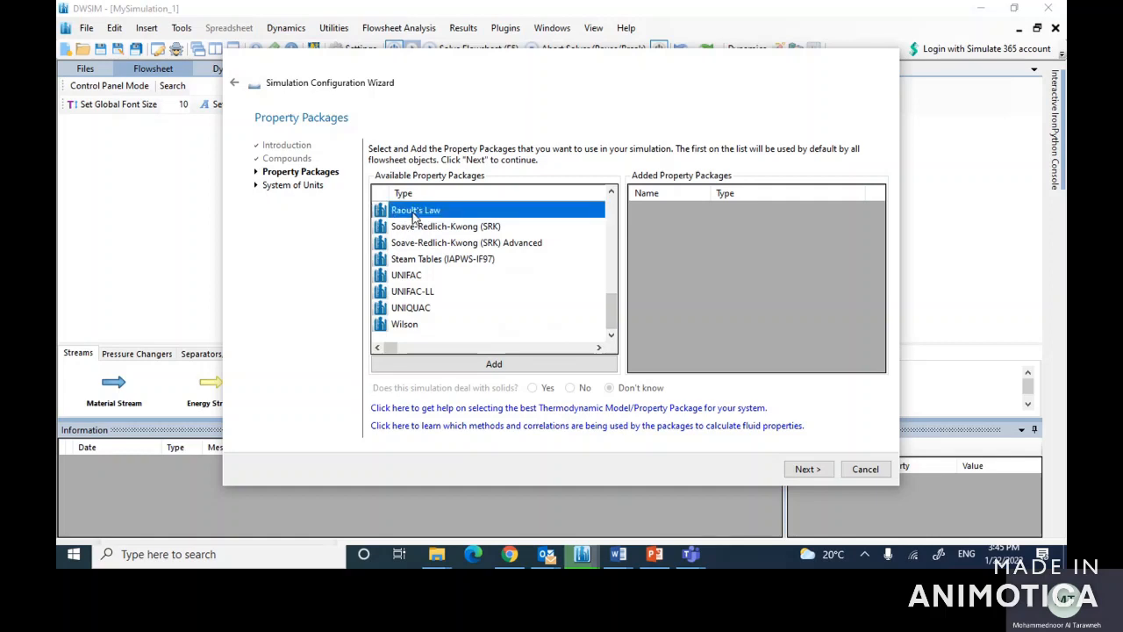
{"action": "left_click", "coordinate": [491, 364]}
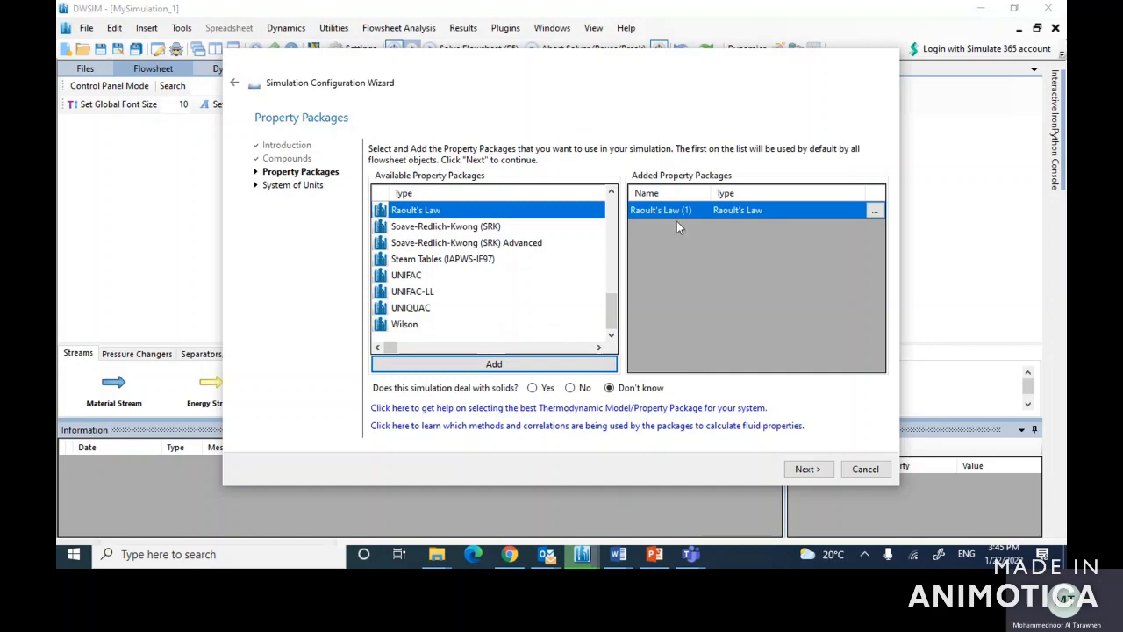
{"action": "left_click", "coordinate": [807, 468]}
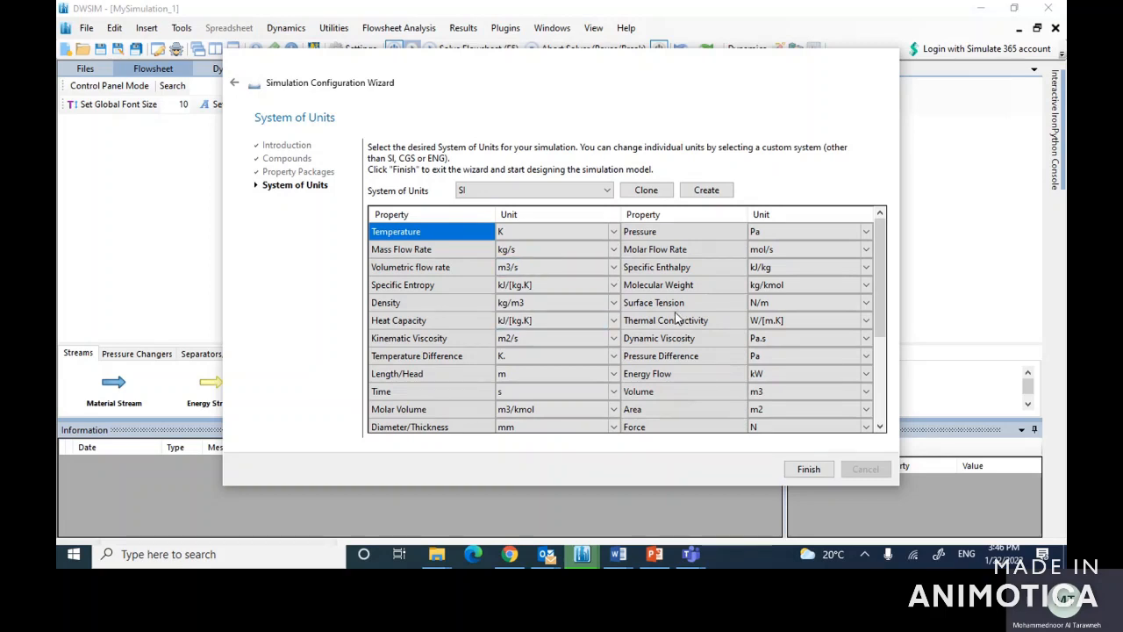
Step: Consult the example problem in PowerPoint, return to DWSIM, and finish the configuration wizard with C5 as the system of units
{"action": "left_click", "coordinate": [655, 554]}
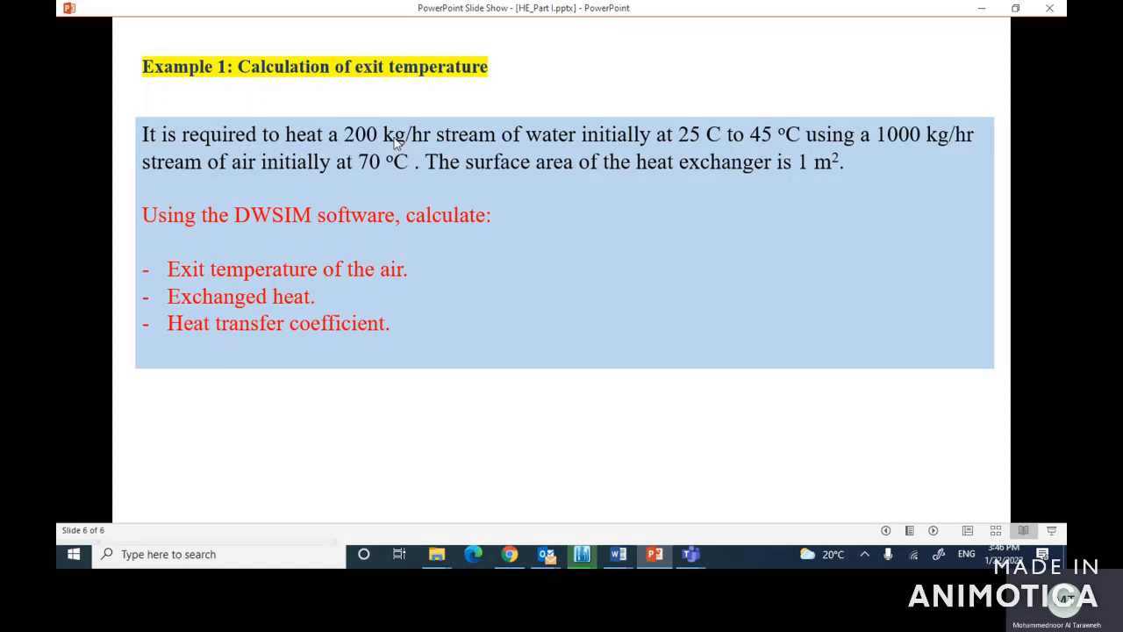
{"action": "left_click", "coordinate": [581, 554]}
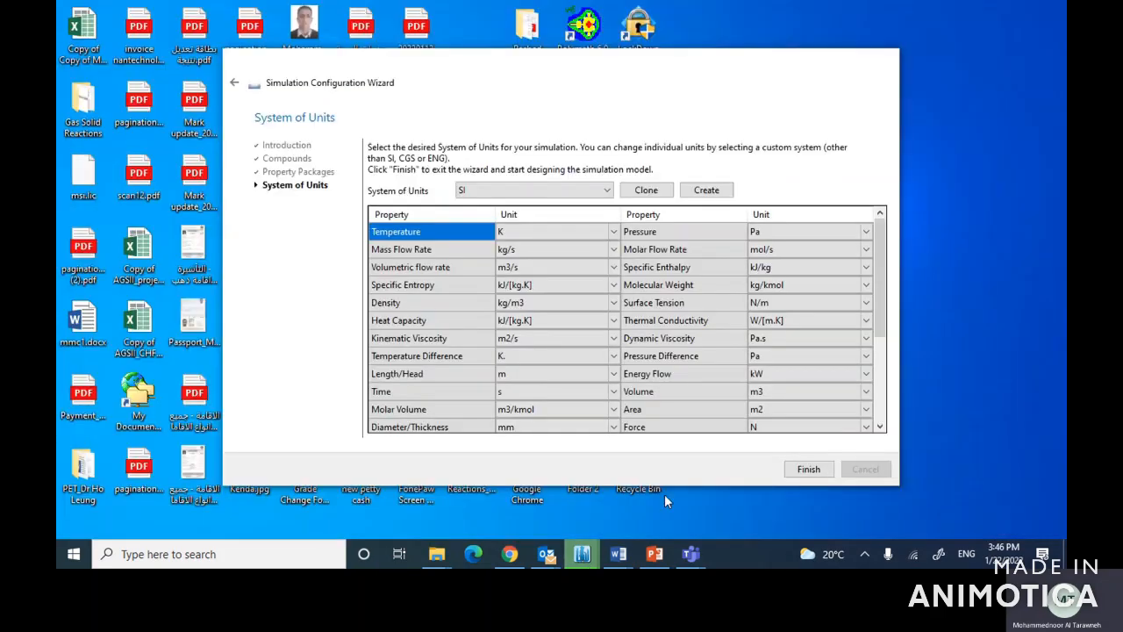
{"action": "left_click", "coordinate": [665, 494]}
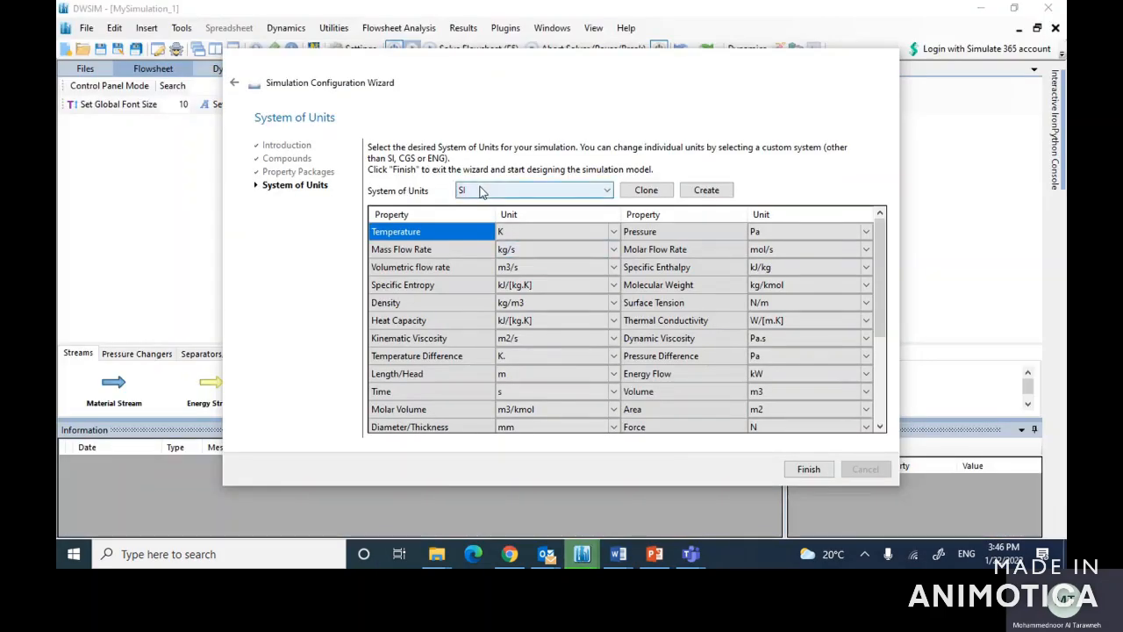
{"action": "left_click", "coordinate": [608, 192]}
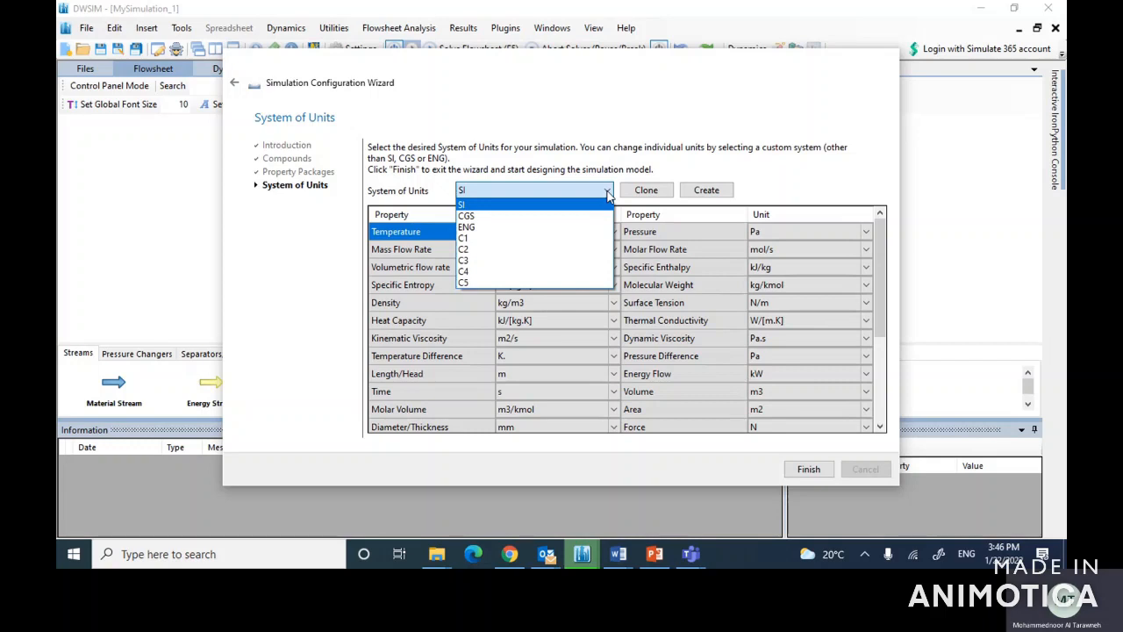
{"action": "left_click", "coordinate": [472, 285]}
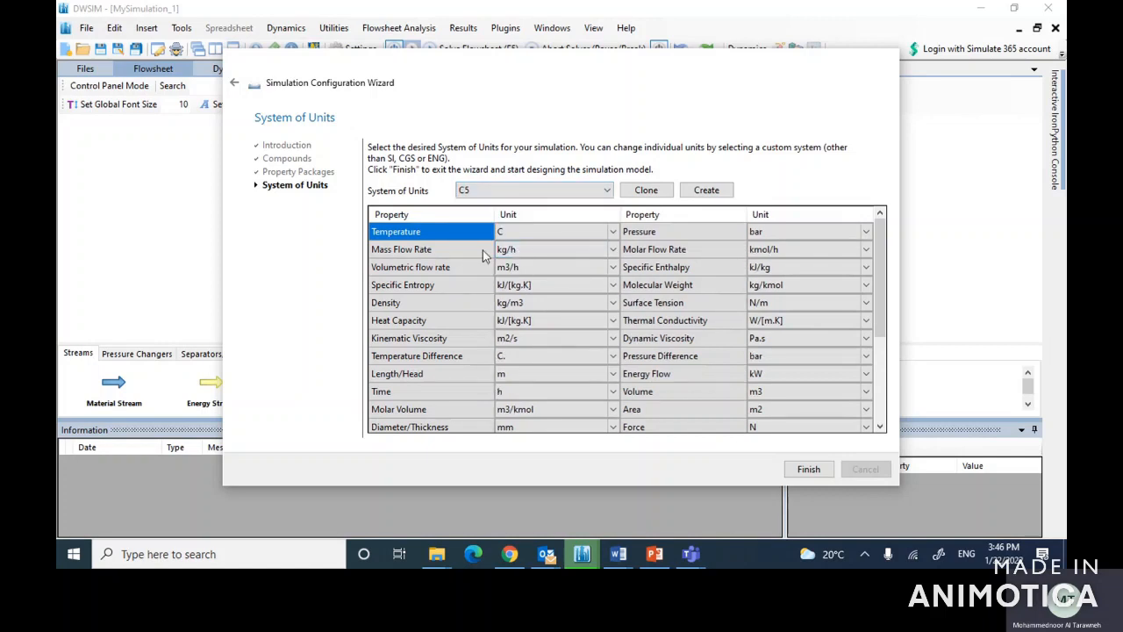
{"action": "left_click", "coordinate": [809, 472]}
Step: Place two material streams on the flowsheet, the second one to the right of and lower than the first
{"action": "left_click_drag", "start_coordinate": [114, 384], "coordinate": [252, 162]}
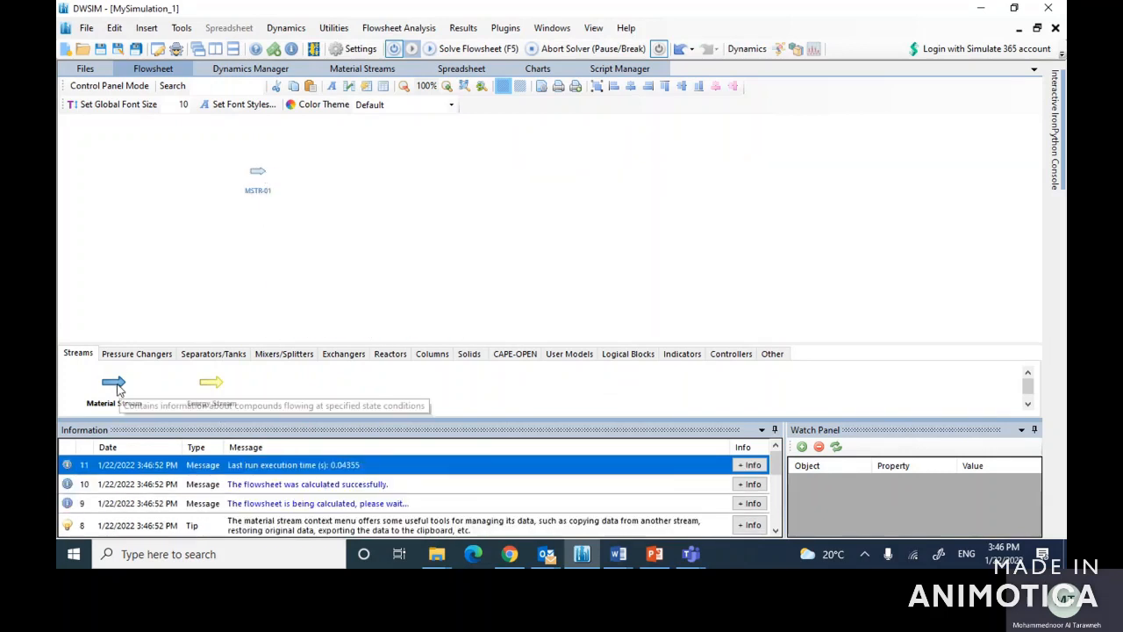
{"action": "left_click_drag", "start_coordinate": [113, 387], "coordinate": [508, 266]}
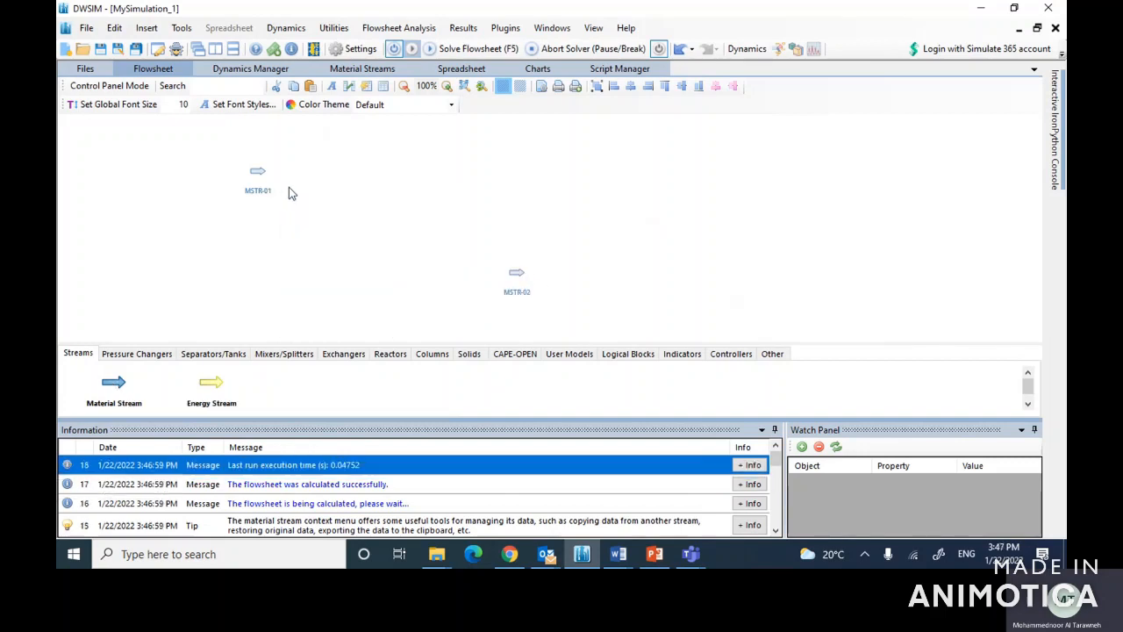
{"action": "scroll", "coordinate": [289, 188], "scroll_direction": "up", "scroll_amount": 3}
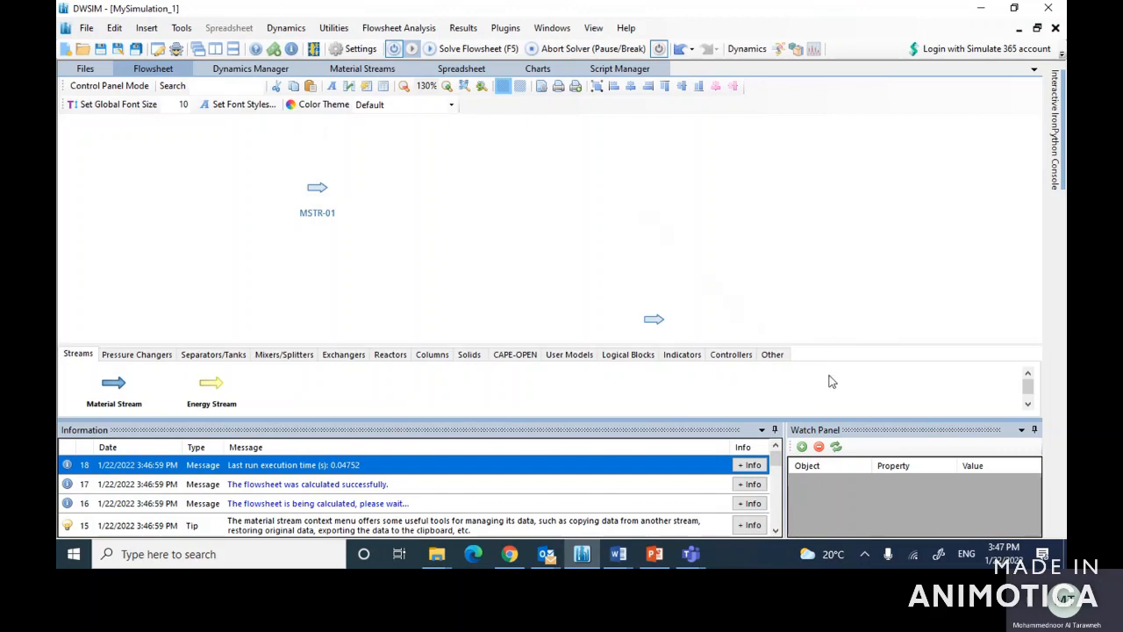
{"action": "left_click_drag", "start_coordinate": [649, 320], "coordinate": [649, 275]}
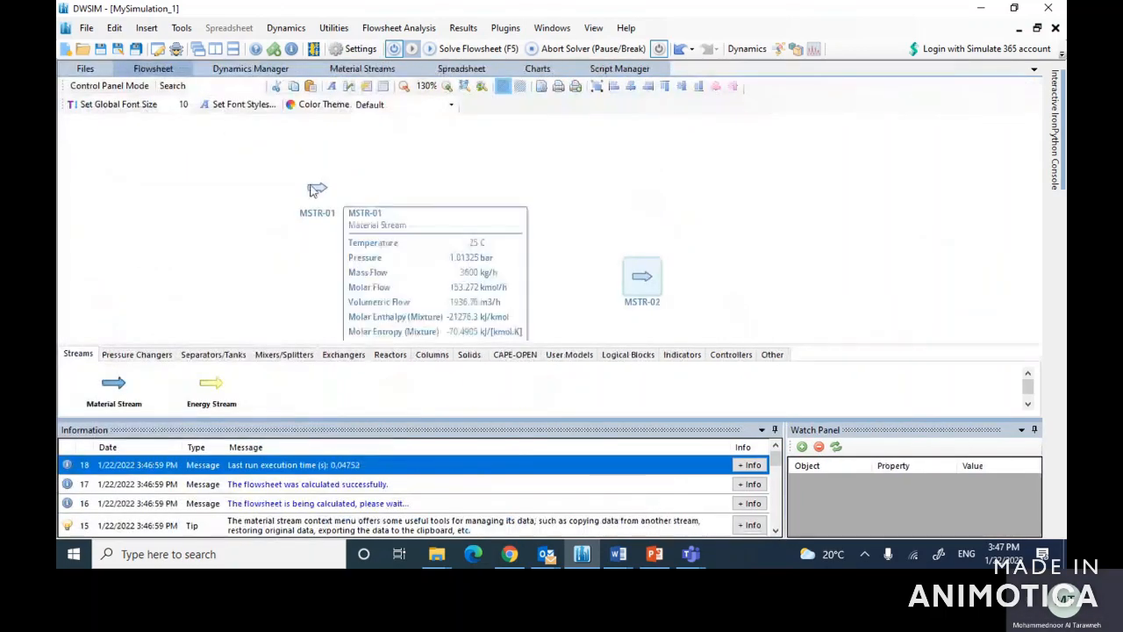
Step: Set material stream MSTR-01's pressure to 1 bar and its mass flow to 200 kg/h
{"action": "left_click", "coordinate": [317, 191]}
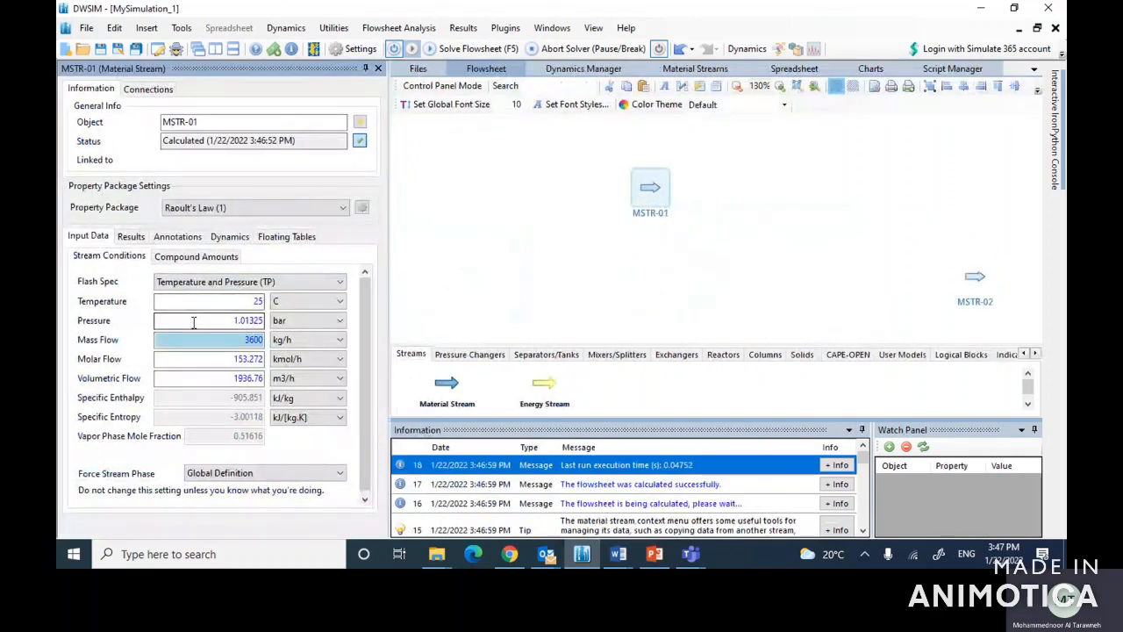
{"action": "right_click", "coordinate": [232, 320]}
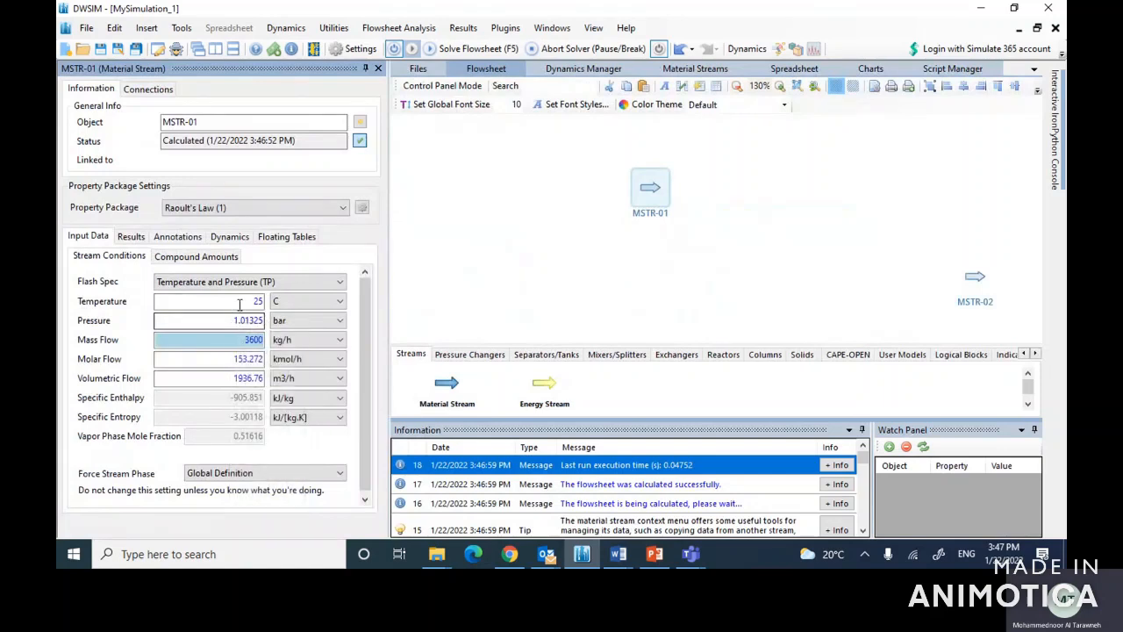
{"action": "left_click_drag", "start_coordinate": [235, 320], "coordinate": [295, 325]}
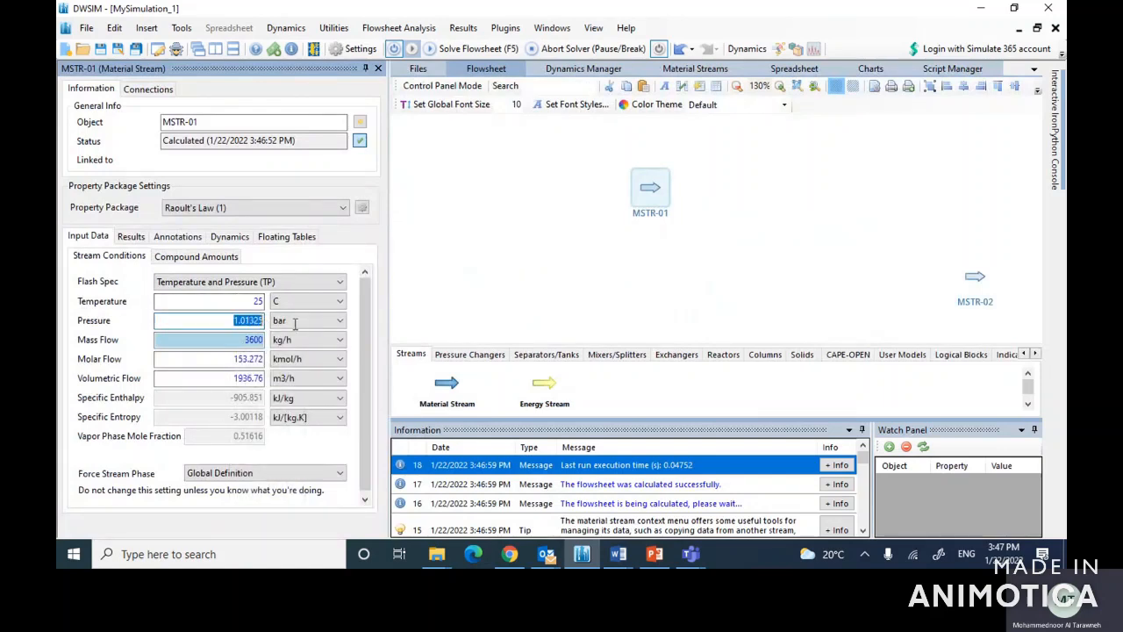
{"action": "type", "text": "1"}
{"action": "key", "text": "Return"}
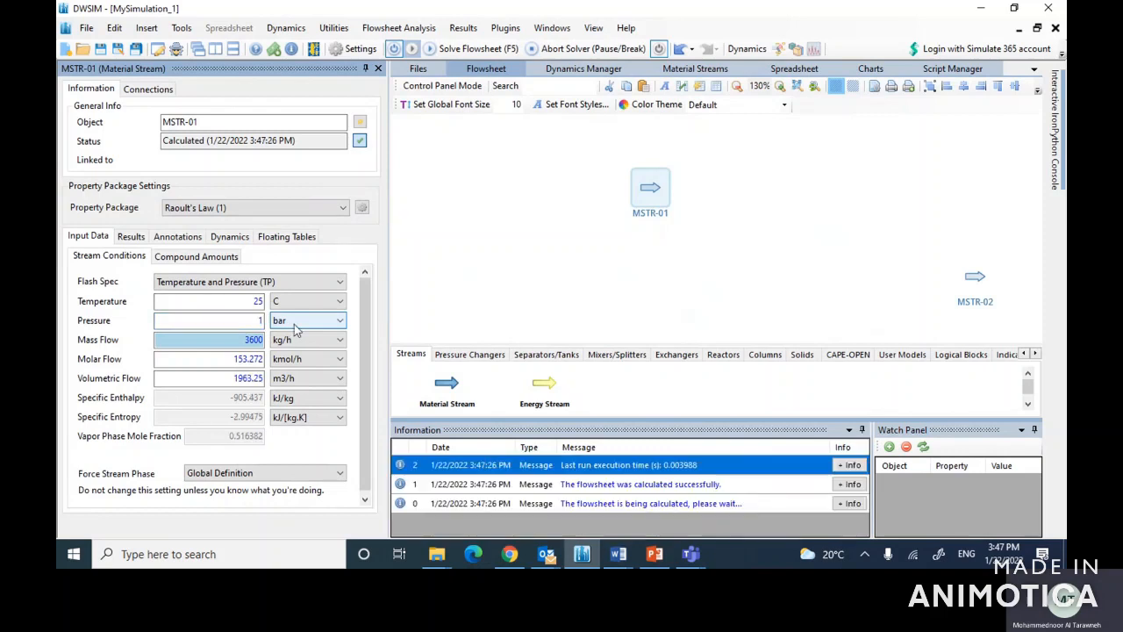
{"action": "left_click_drag", "start_coordinate": [231, 341], "coordinate": [299, 343]}
{"action": "type", "text": "200"}
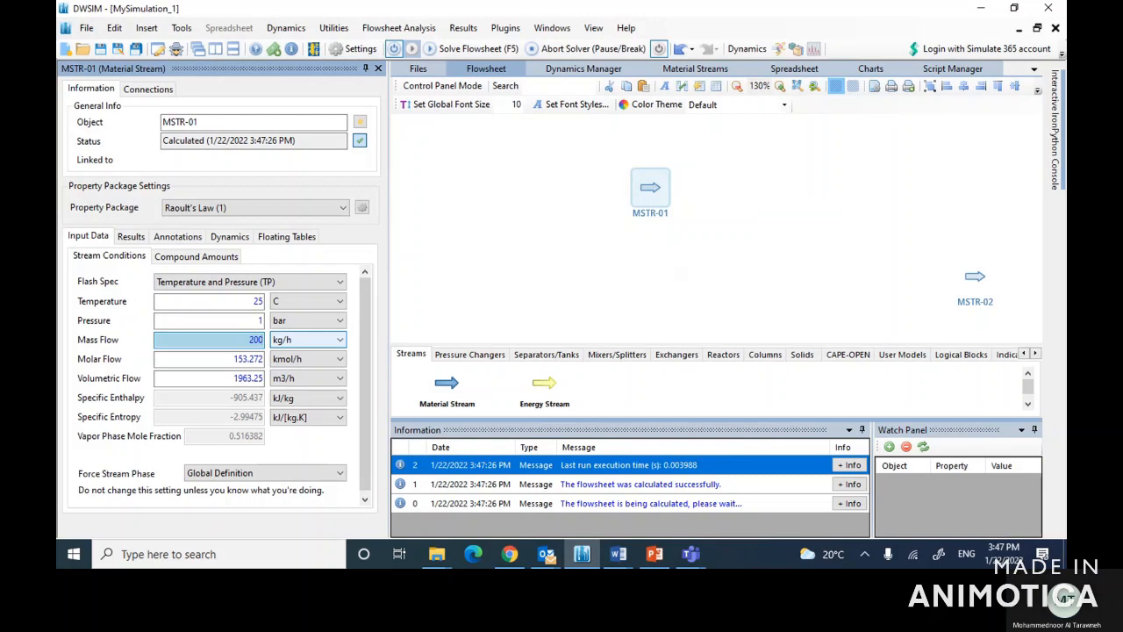
{"action": "key", "text": "Return"}
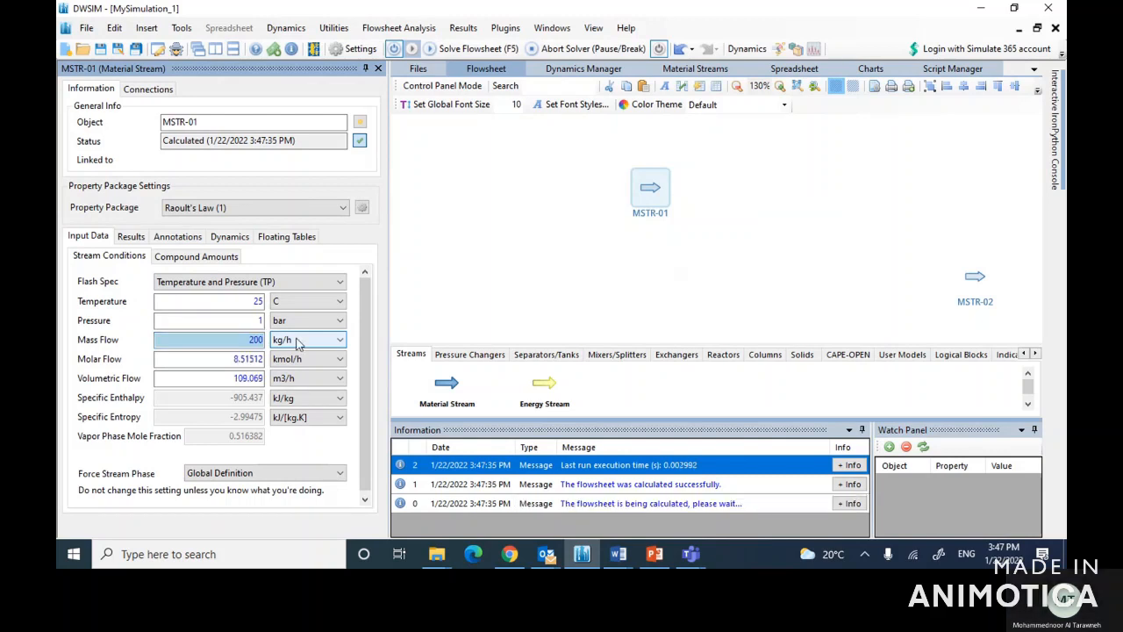
Step: Define MSTR-01's composition by mole fractions as 1 for water and 0 for air, and accept it
{"action": "left_click", "coordinate": [180, 258]}
{"action": "left_click", "coordinate": [189, 281]}
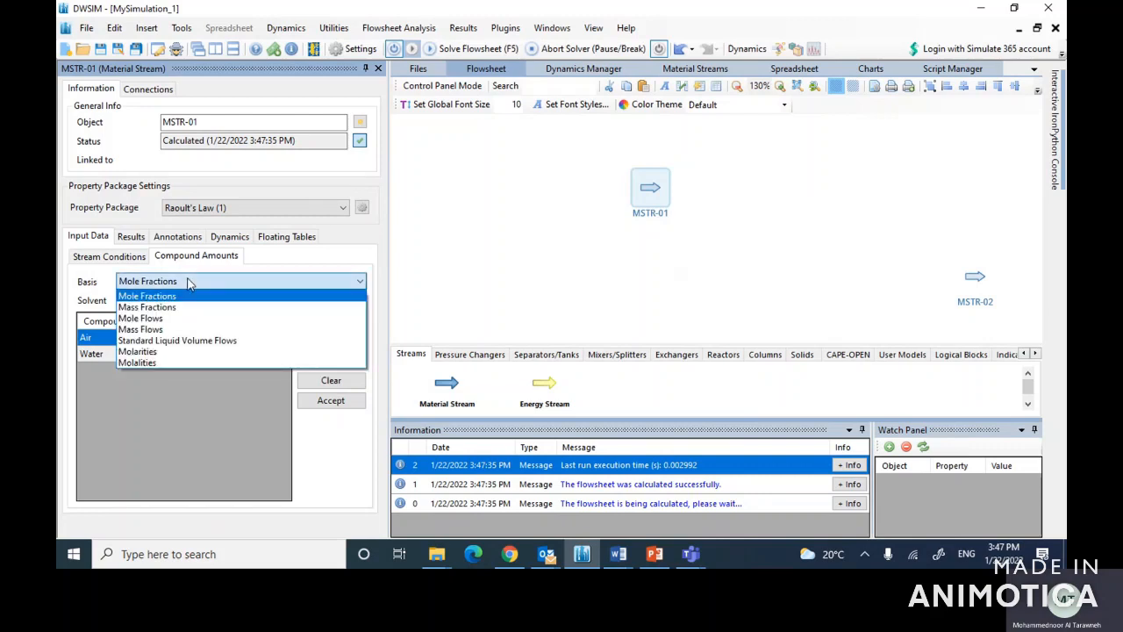
{"action": "left_click", "coordinate": [171, 297]}
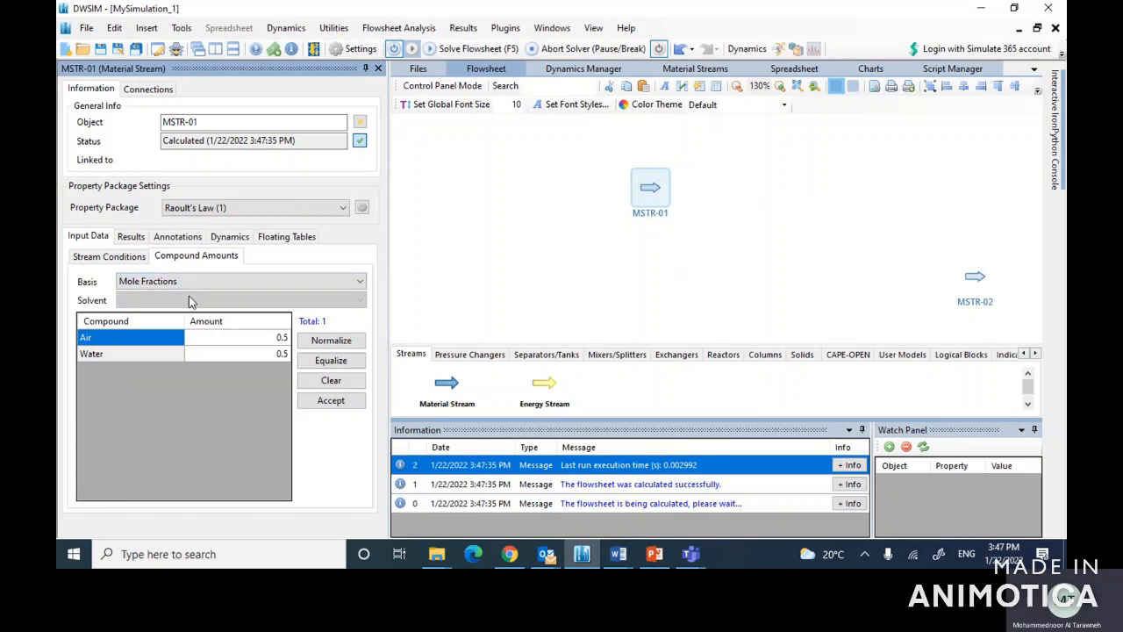
{"action": "left_click", "coordinate": [261, 355]}
{"action": "type", "text": "1"}
{"action": "key", "text": "Return"}
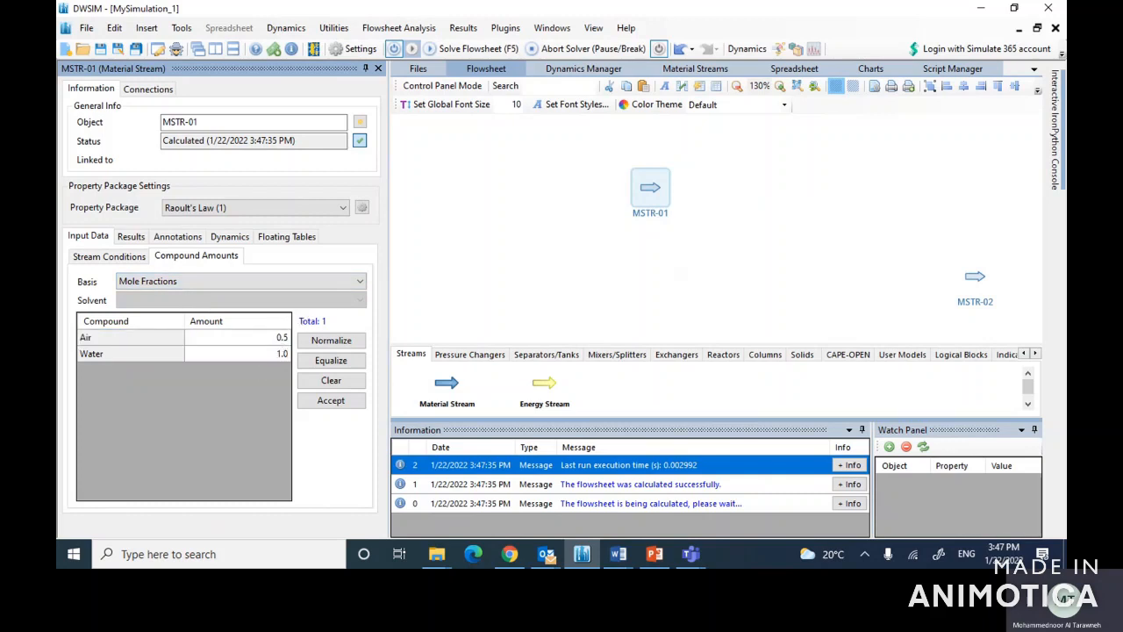
{"action": "left_click", "coordinate": [277, 339]}
{"action": "type", "text": "0"}
{"action": "key", "text": "Return"}
{"action": "left_click", "coordinate": [331, 402]}
Step: Try to rename stream MSTR-01 as Cold Inlet, and close its editor
{"action": "left_click_drag", "start_coordinate": [216, 122], "coordinate": [161, 122]}
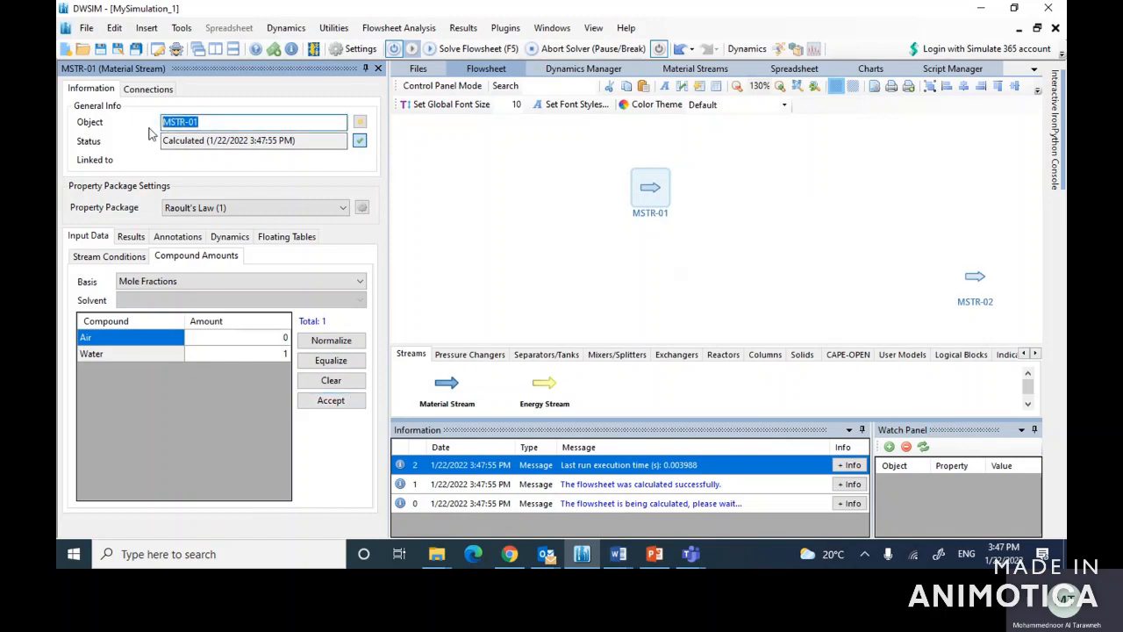
{"action": "type", "text": "Cold Inlet"}
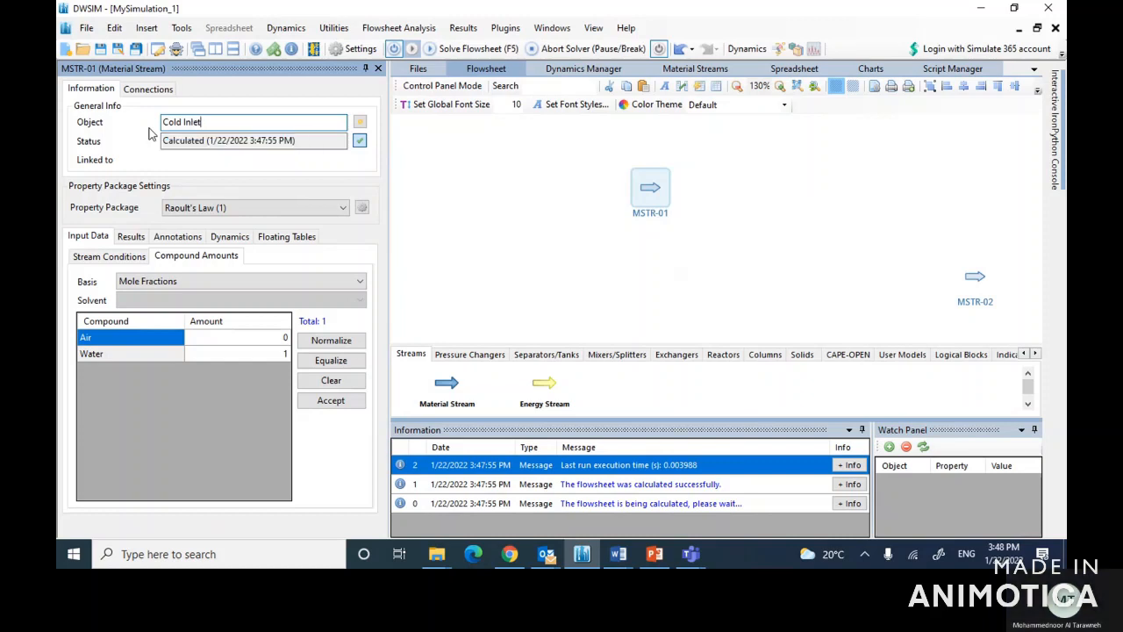
{"action": "left_click", "coordinate": [378, 69]}
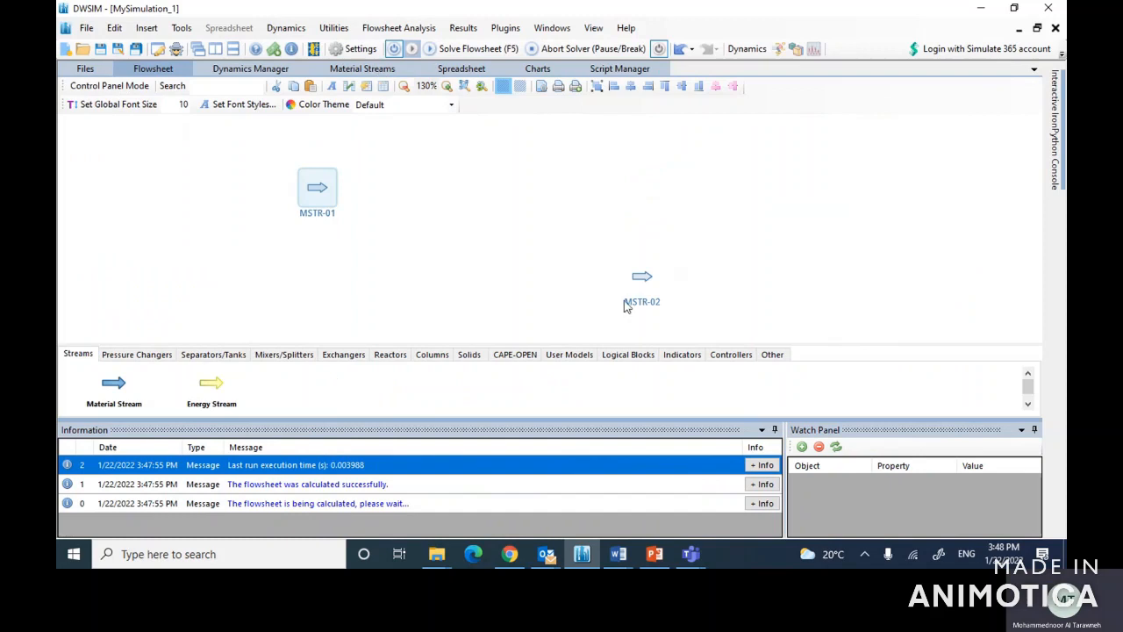
Step: Reopen the water stream MSTR-01, commit Cold Inlet as its object name, and close the editor
{"action": "double_click", "coordinate": [307, 190]}
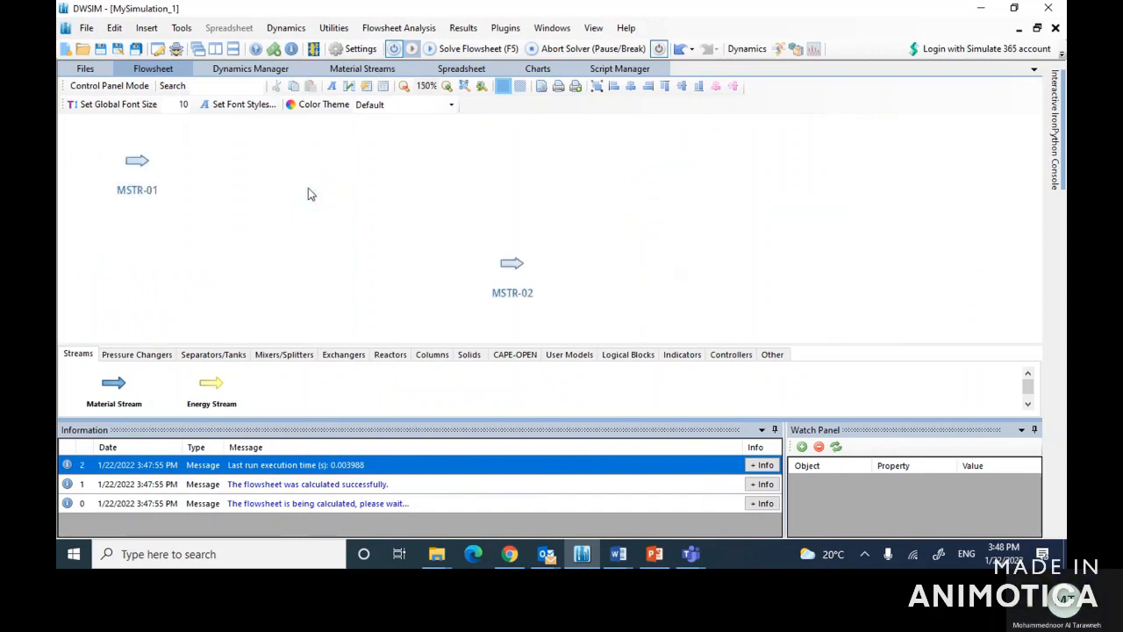
{"action": "mouse_move", "coordinate": [130, 163]}
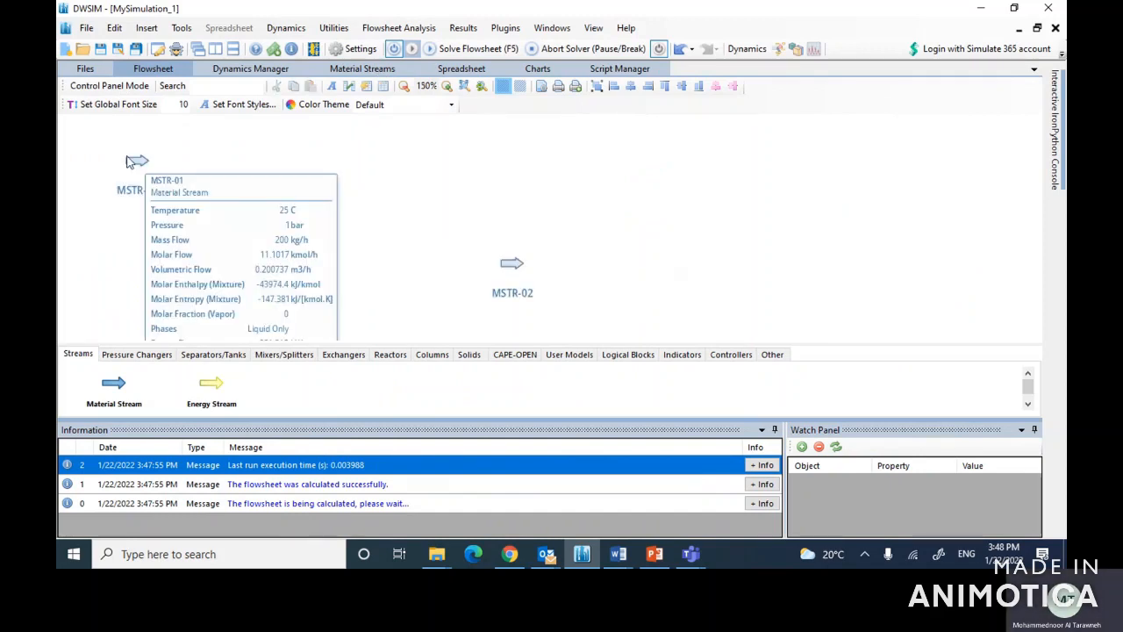
{"action": "double_click", "coordinate": [130, 162]}
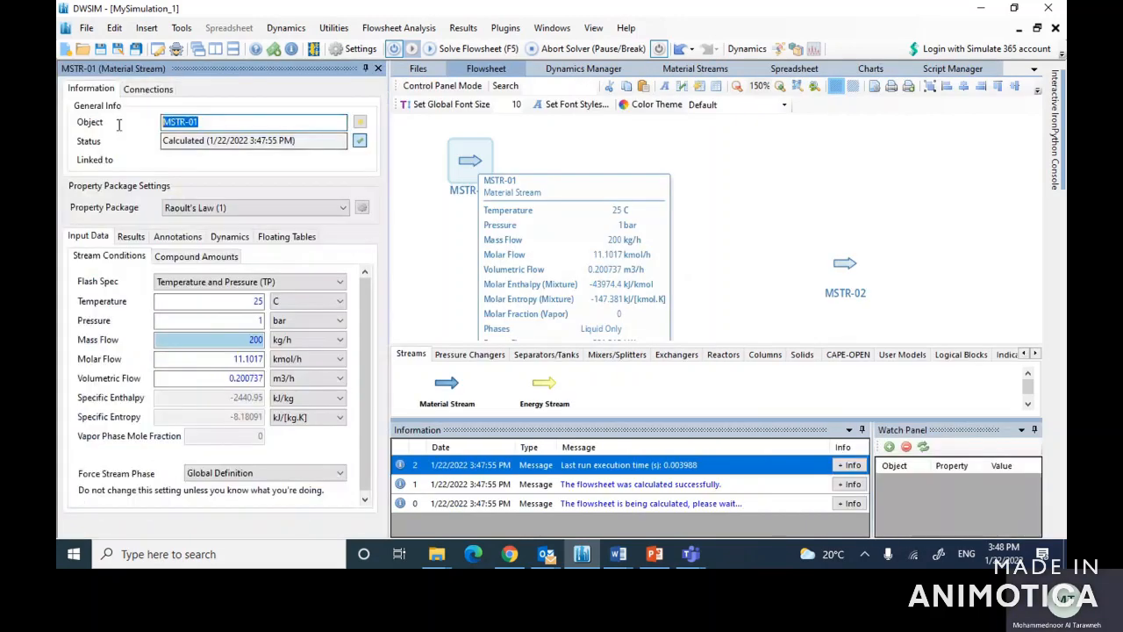
{"action": "type", "text": "Cold Inlet"}
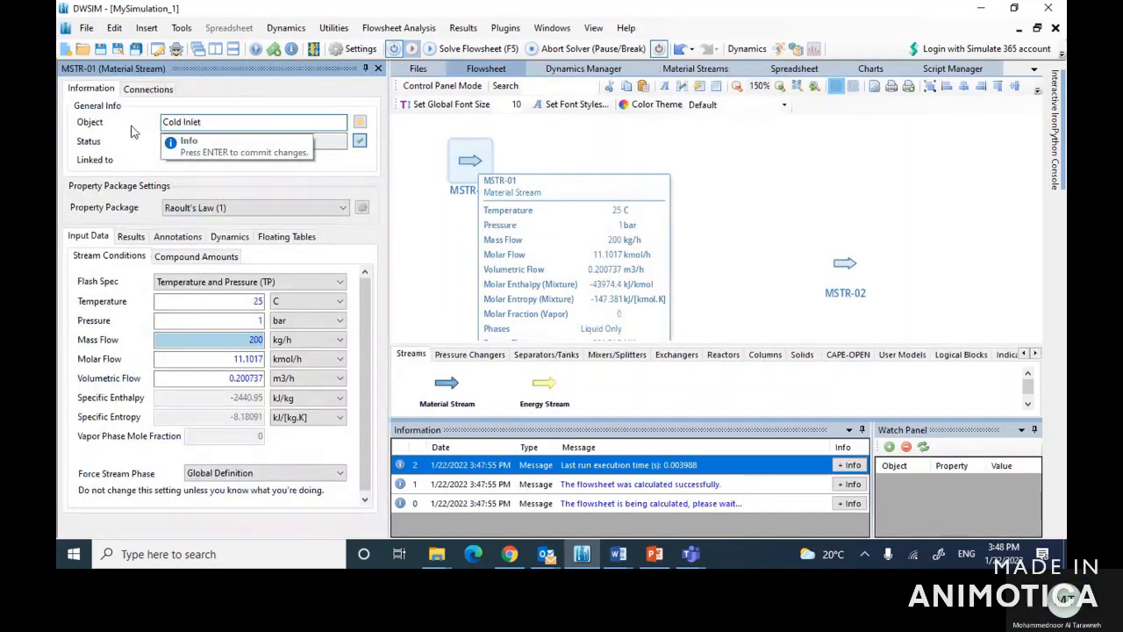
{"action": "key", "text": "Return"}
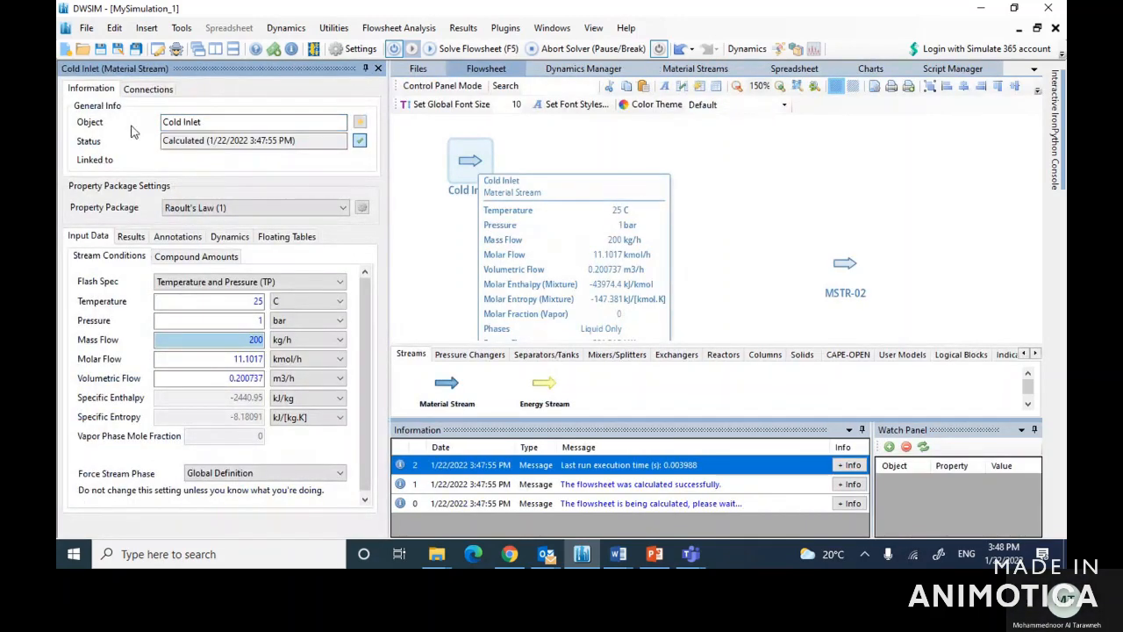
{"action": "left_click", "coordinate": [378, 69]}
Step: Open material stream MSTR-02 for editing and try to set its temperature to 70 °C
{"action": "mouse_move", "coordinate": [512, 265]}
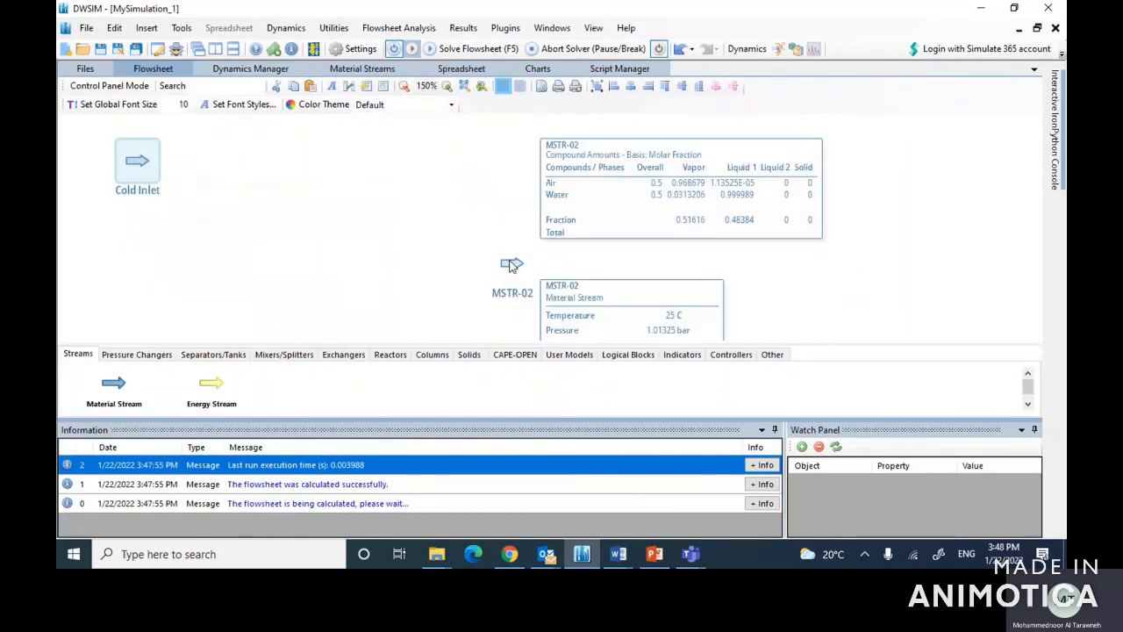
{"action": "left_click", "coordinate": [512, 265]}
{"action": "double_click", "coordinate": [512, 265]}
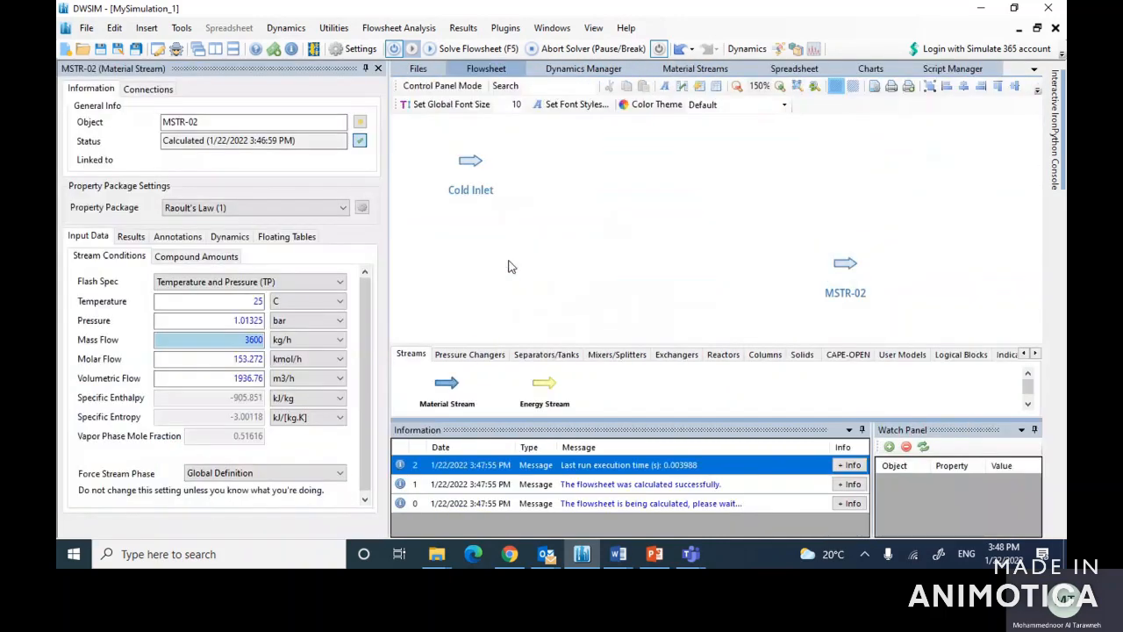
{"action": "double_click", "coordinate": [246, 301]}
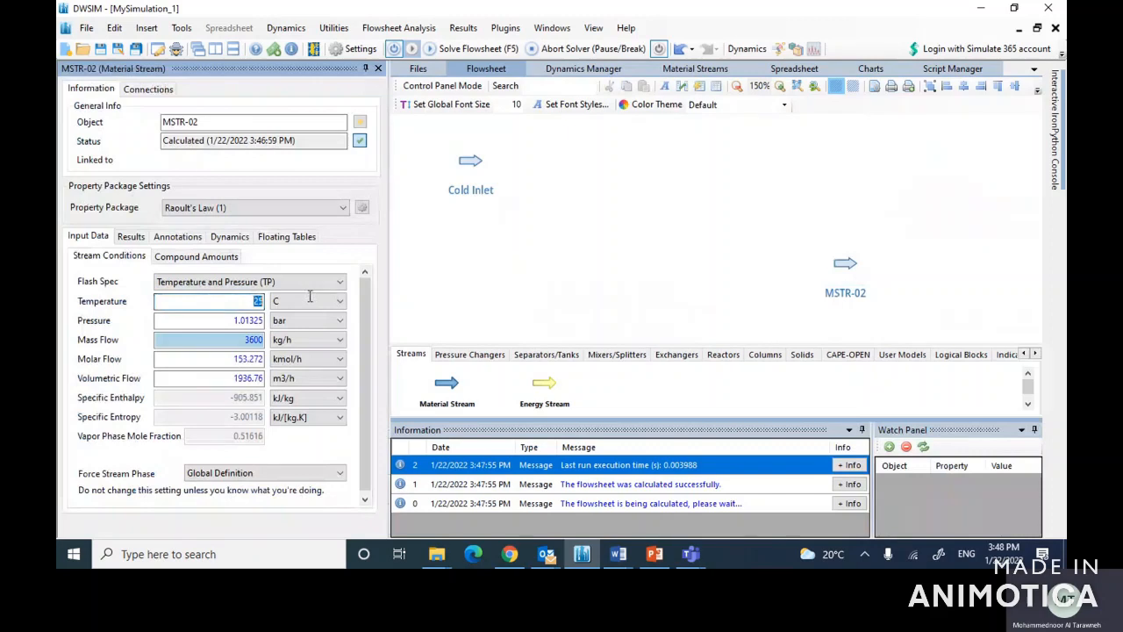
{"action": "type", "text": "70"}
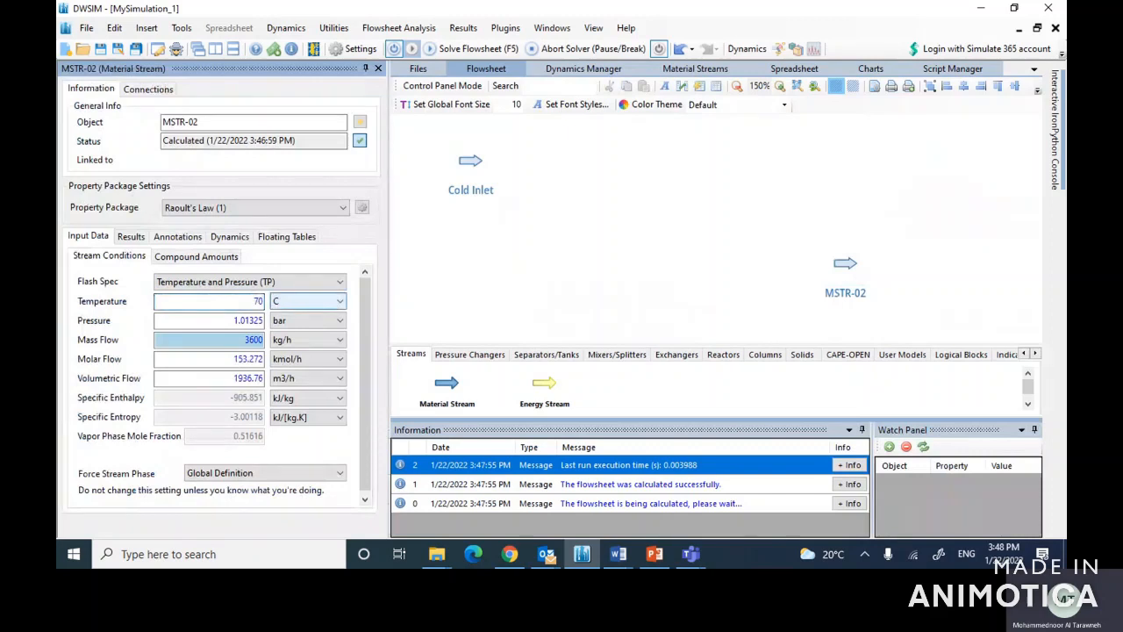
Step: Set MSTR-02's pressure to 1 bar and its mass flow to 1000 kg/h
{"action": "left_click_drag", "start_coordinate": [231, 321], "coordinate": [302, 315]}
{"action": "type", "text": "1"}
{"action": "key", "text": "Return"}
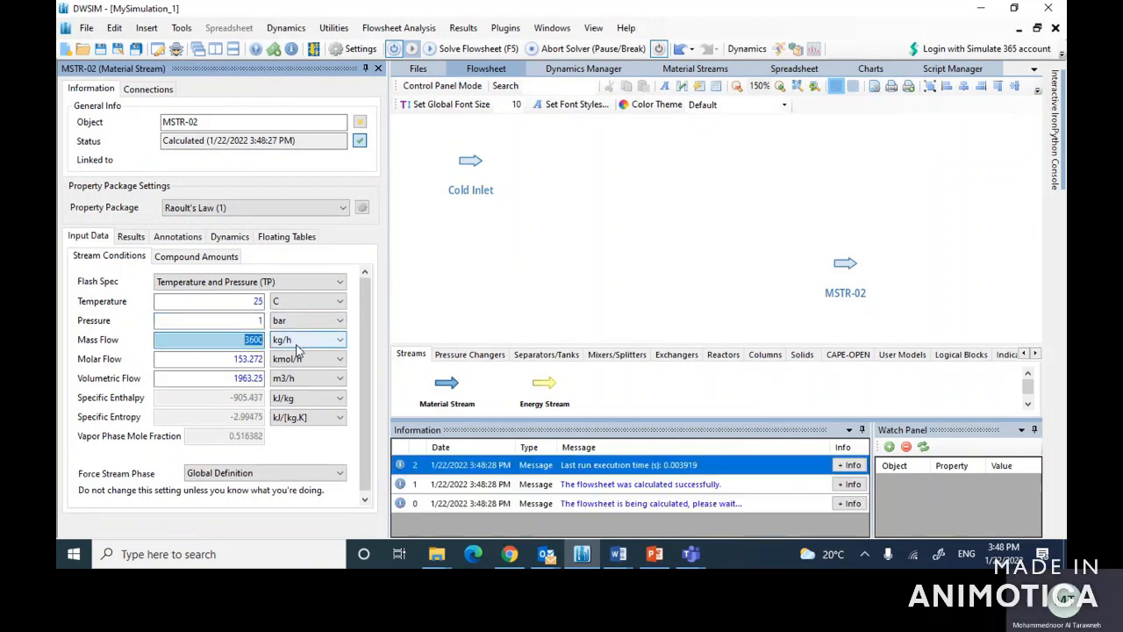
{"action": "type", "text": "1"}
{"action": "key", "text": "Return"}
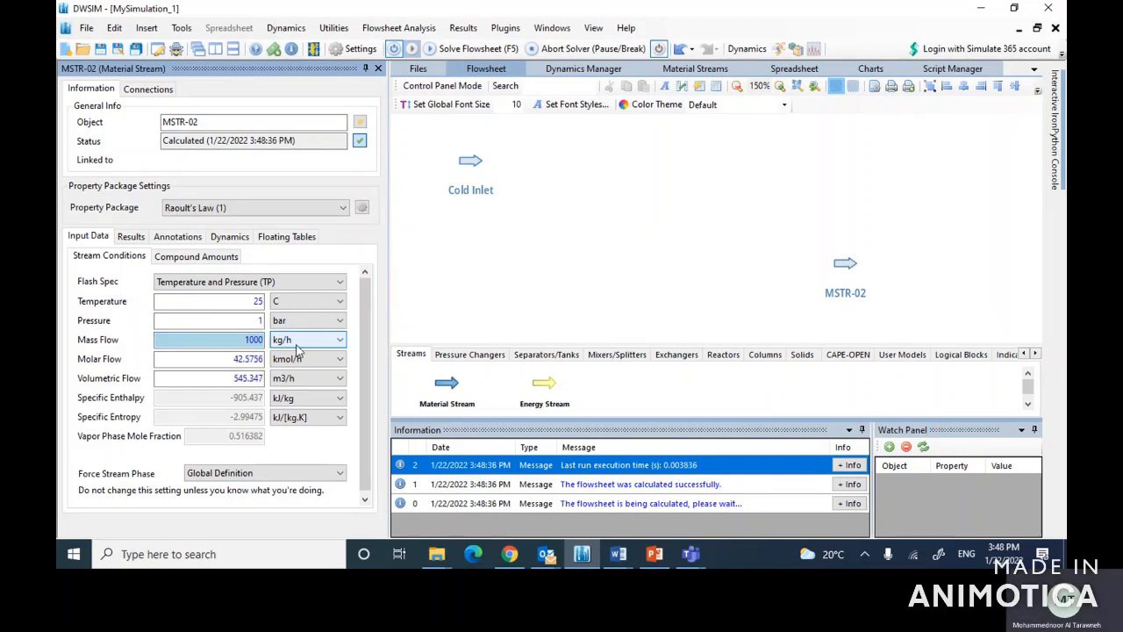
Step: Define MSTR-02's composition by mole fractions as 1.0 for air and 0.0 for water, and accept it
{"action": "left_click", "coordinate": [187, 255]}
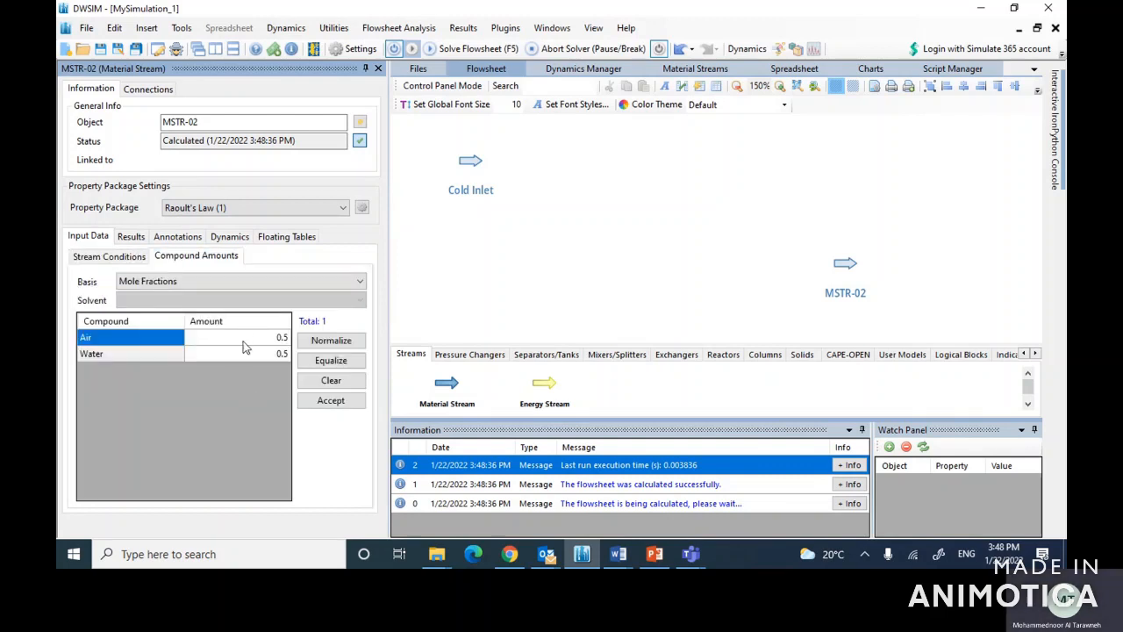
{"action": "left_click", "coordinate": [277, 341]}
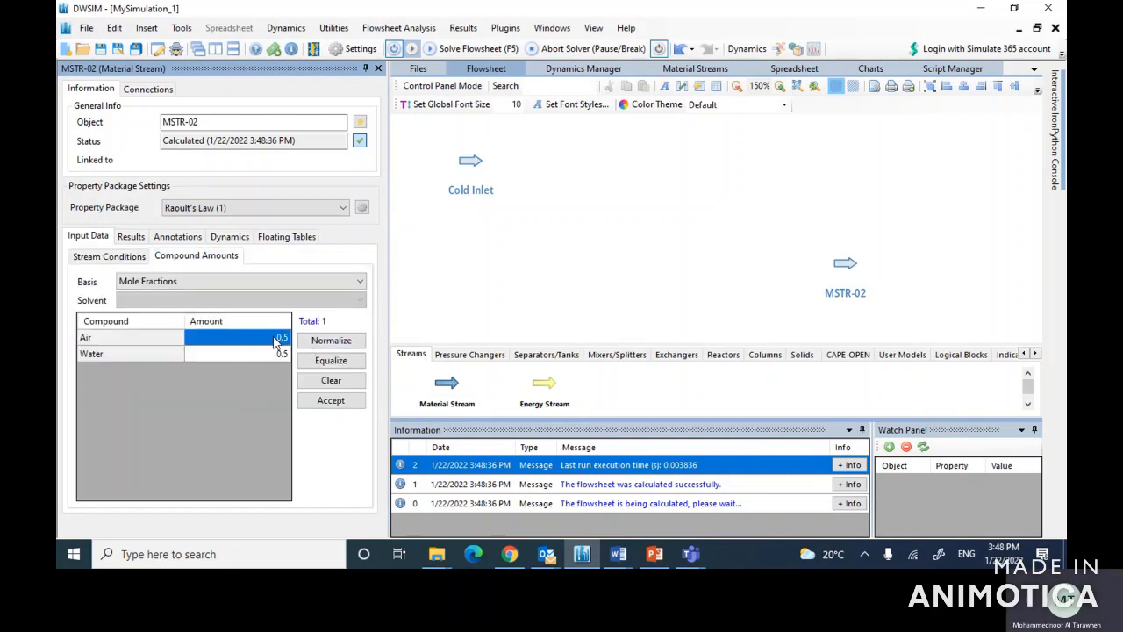
{"action": "type", "text": "1.0"}
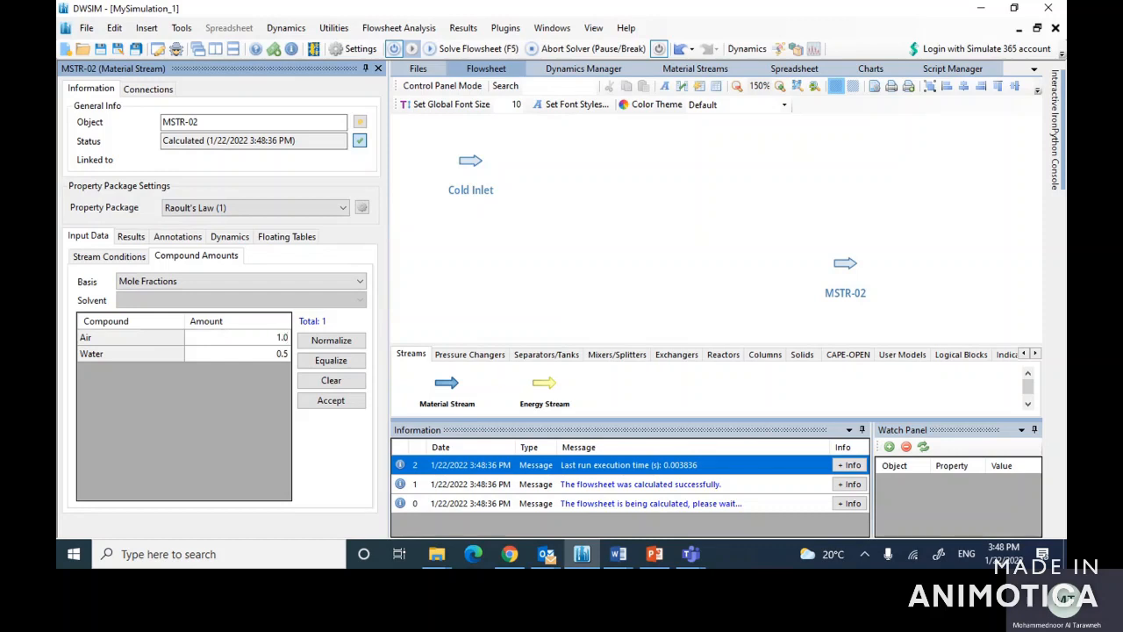
{"action": "key", "text": "Return"}
{"action": "key", "text": "Return"}
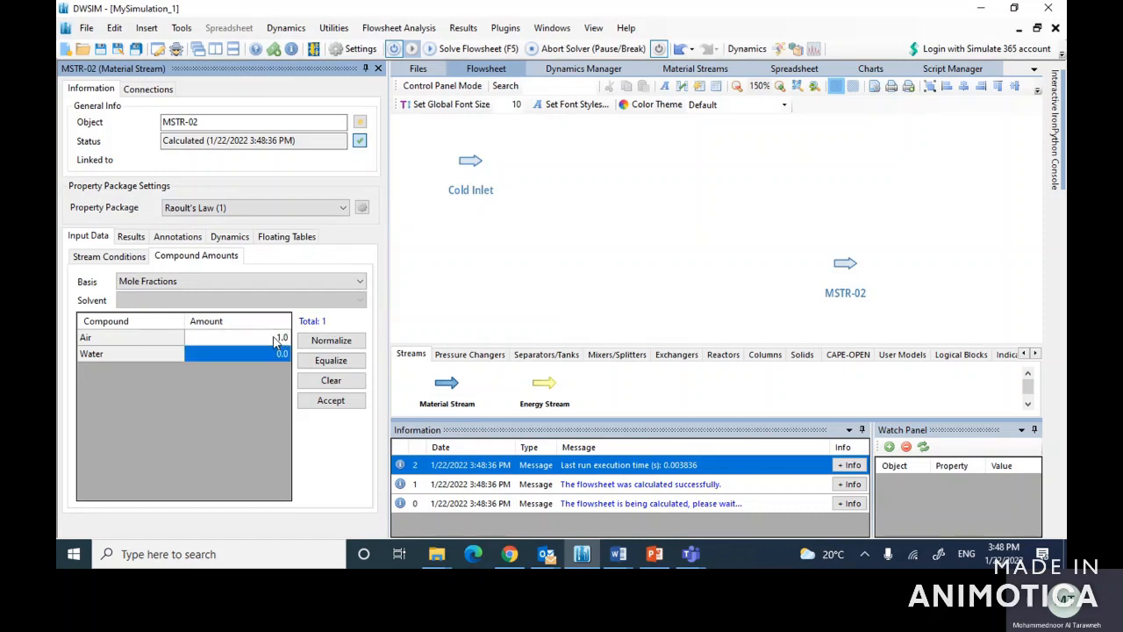
{"action": "left_click", "coordinate": [338, 405]}
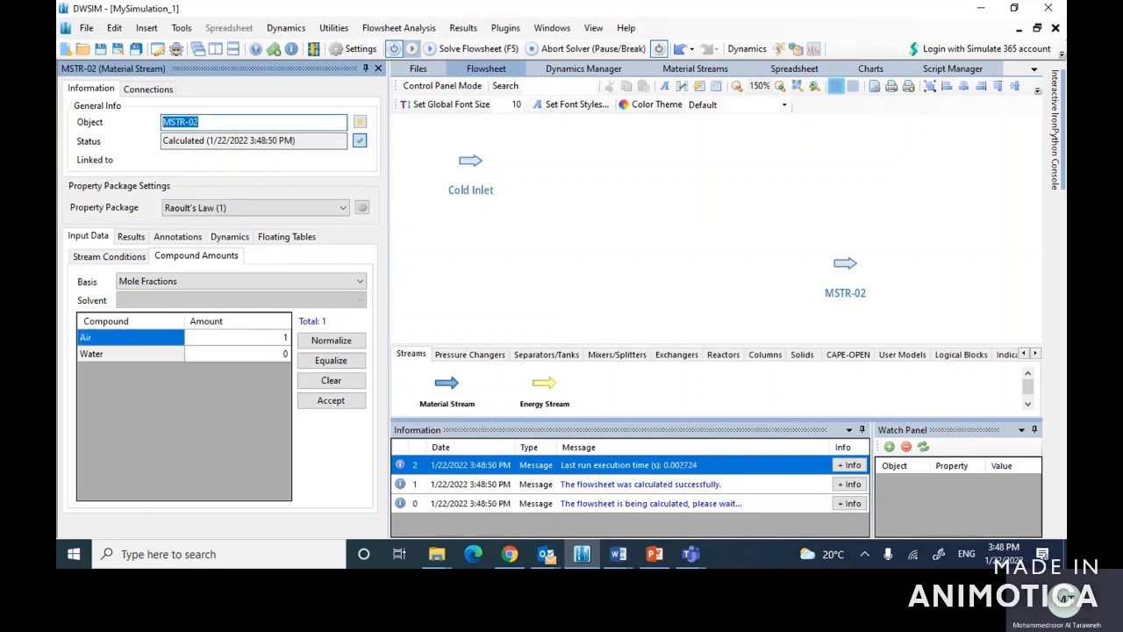
Step: Rename stream MSTR-02 as Hot Inlet and close its editor
{"action": "type", "text": "Hot Inlet"}
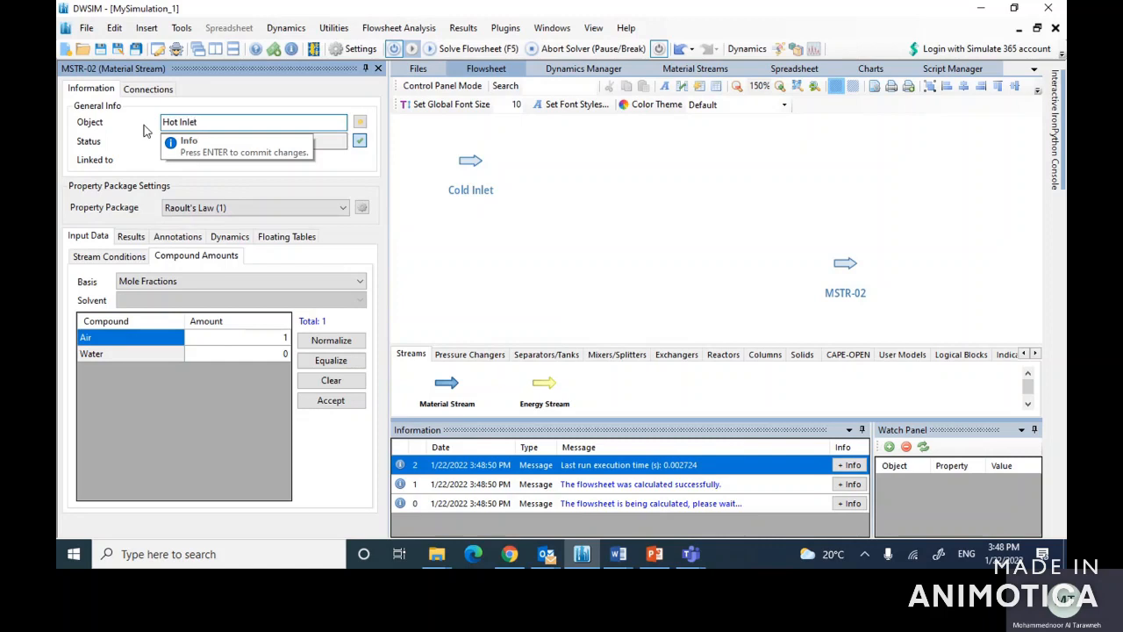
{"action": "key", "text": "Return"}
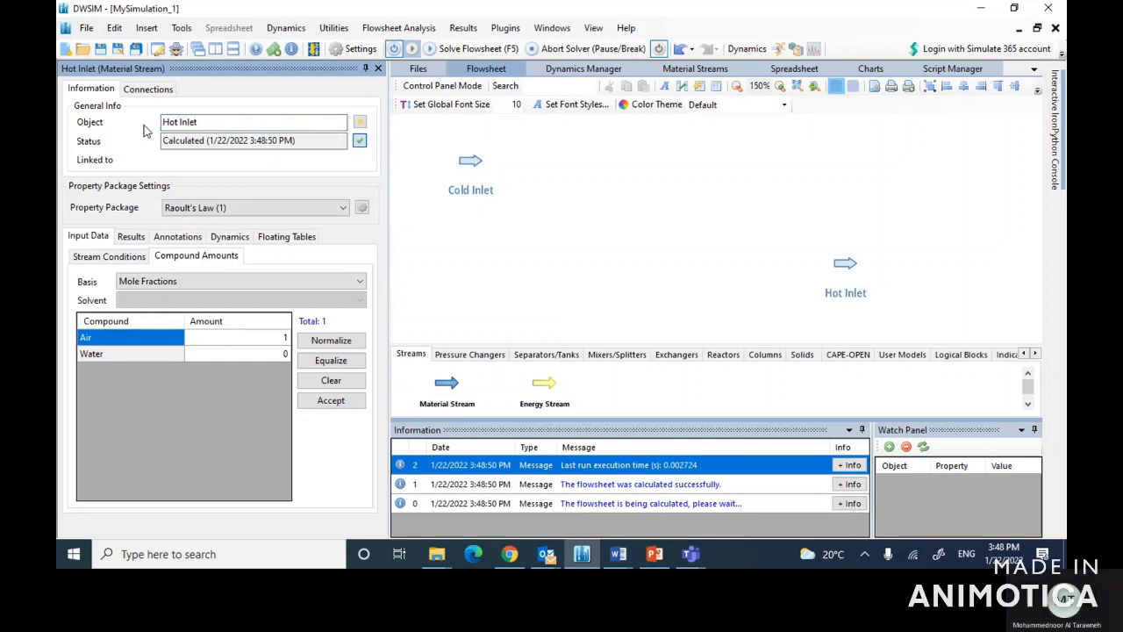
{"action": "left_click", "coordinate": [379, 69]}
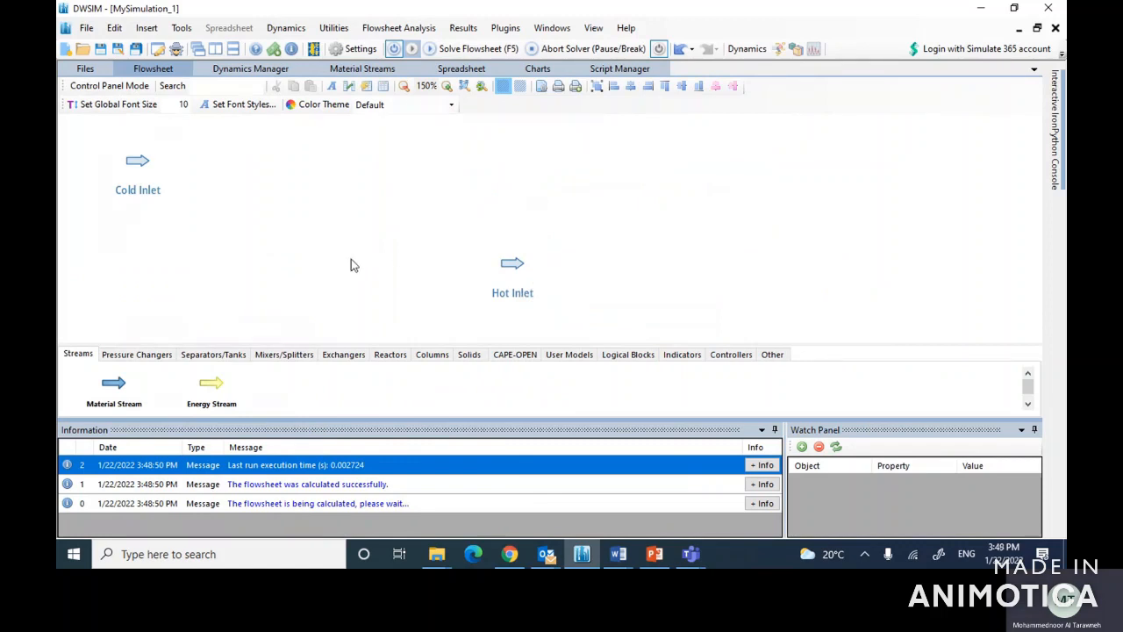
Step: Rotate the Hot Inlet stream symbol to 180° on the flowsheet
{"action": "right_click", "coordinate": [506, 267]}
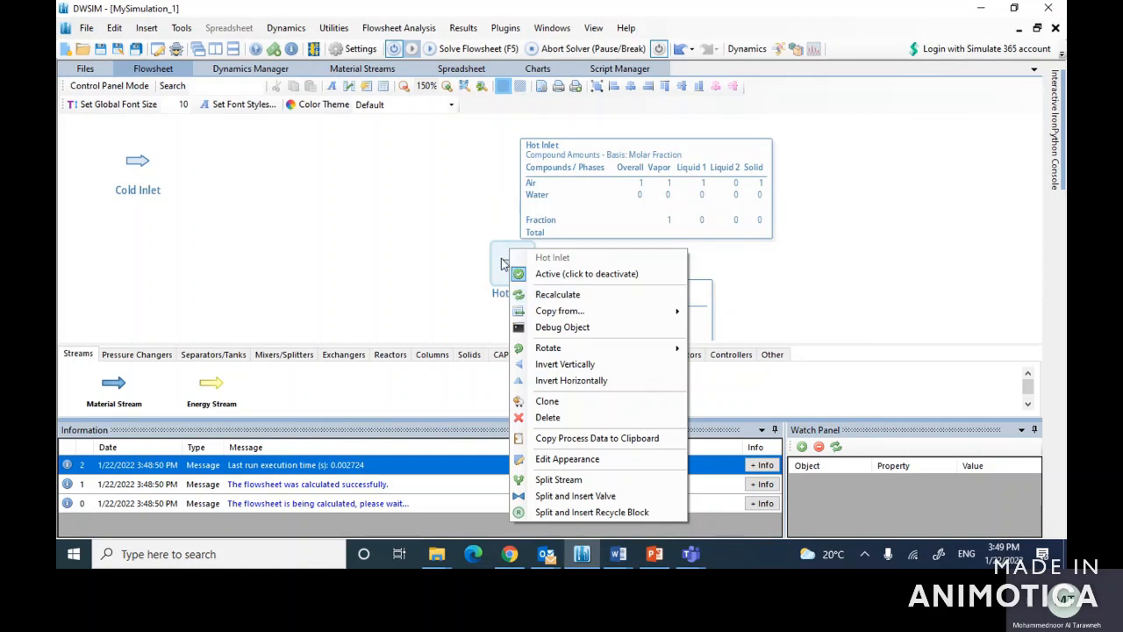
{"action": "mouse_move", "coordinate": [553, 349]}
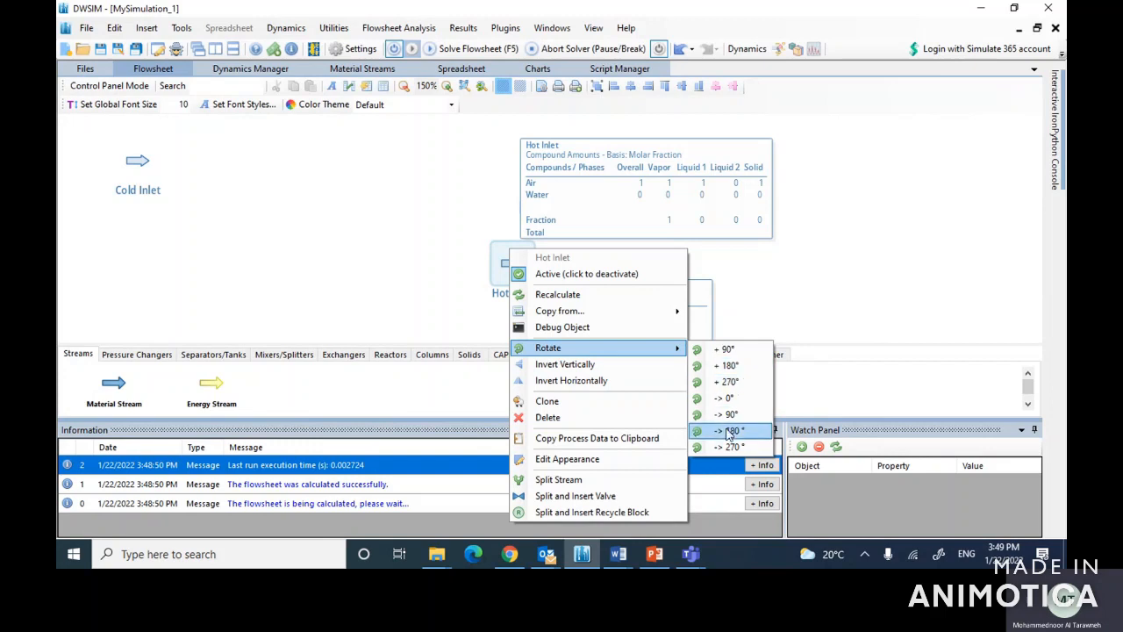
{"action": "left_click", "coordinate": [729, 431]}
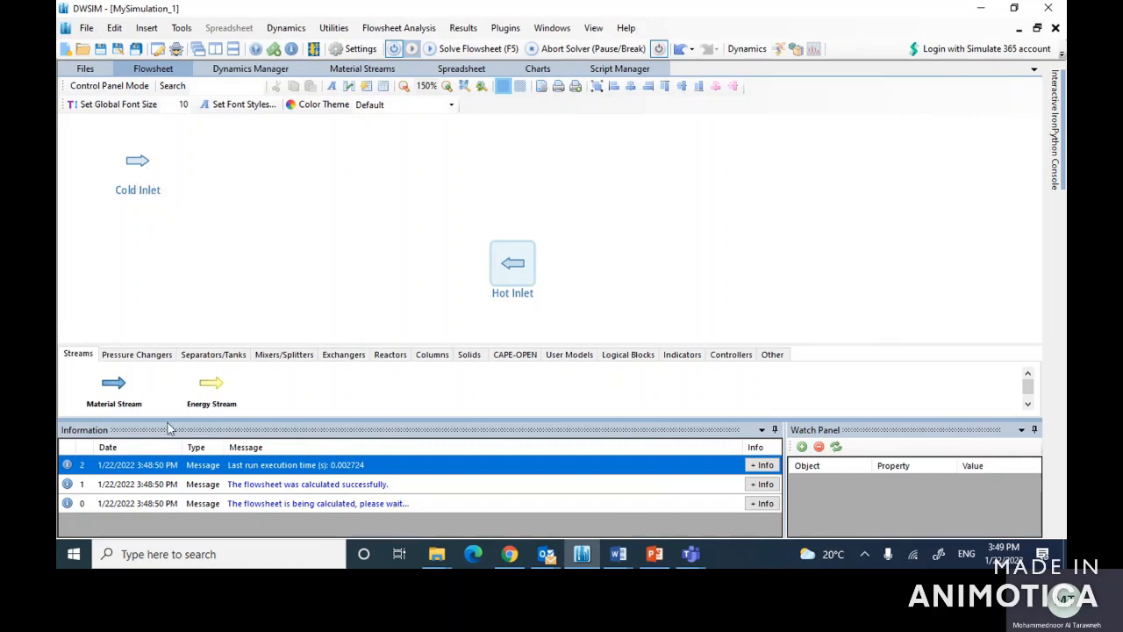
Step: Add two material streams to the flowsheet, one above Hot Inlet and one below Cold Inlet
{"action": "left_click_drag", "start_coordinate": [126, 386], "coordinate": [493, 145]}
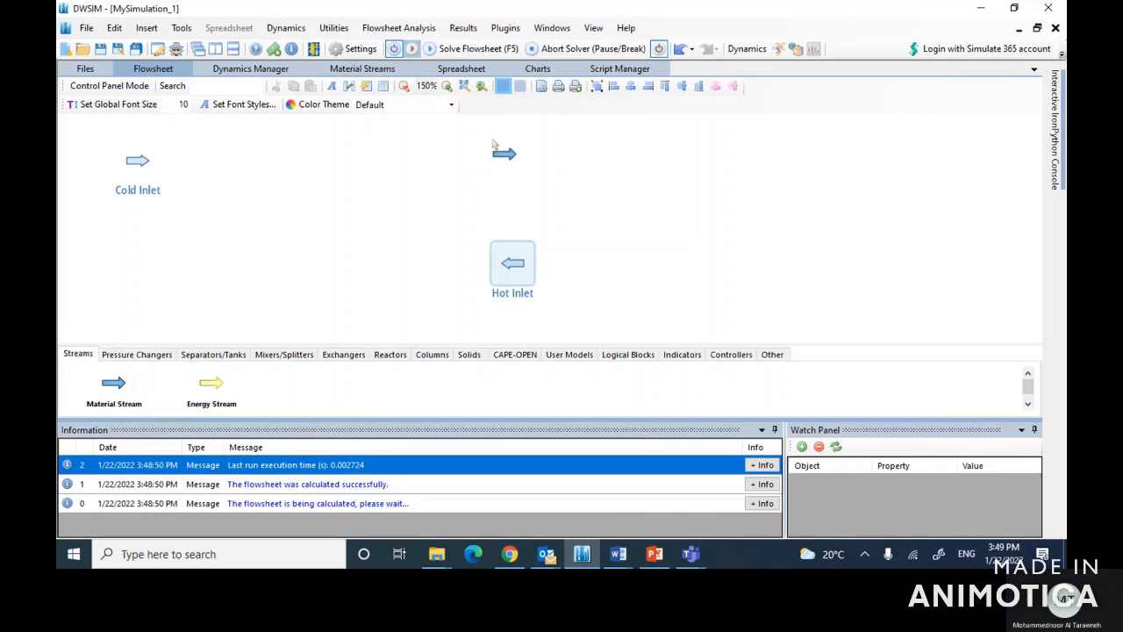
{"action": "left_click_drag", "start_coordinate": [493, 145], "coordinate": [490, 146]}
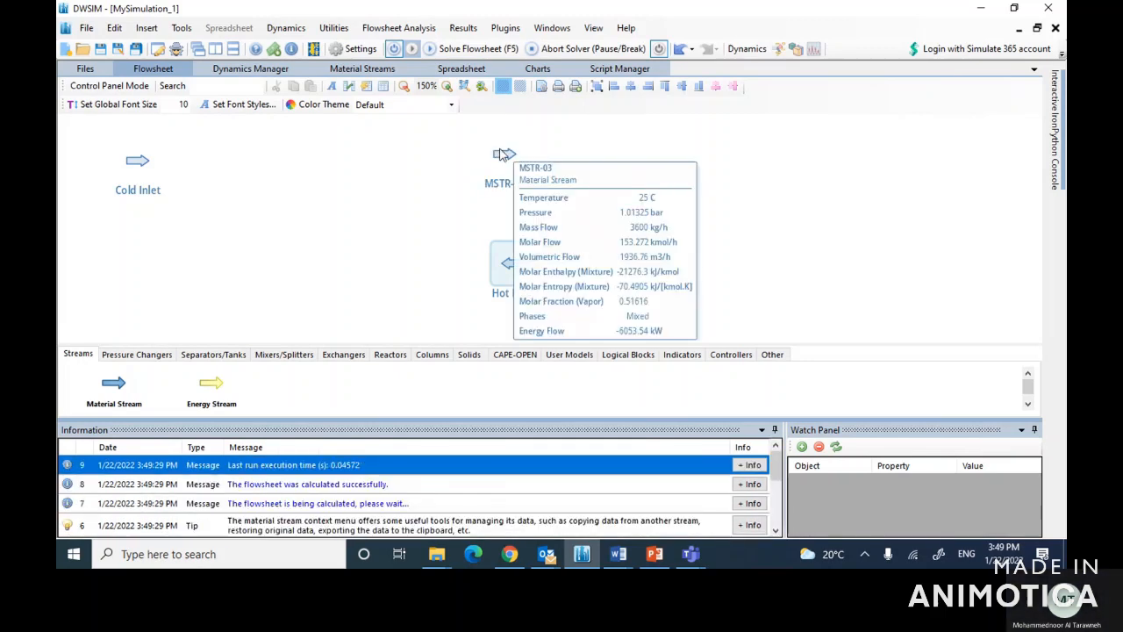
{"action": "left_click_drag", "start_coordinate": [110, 391], "coordinate": [117, 284]}
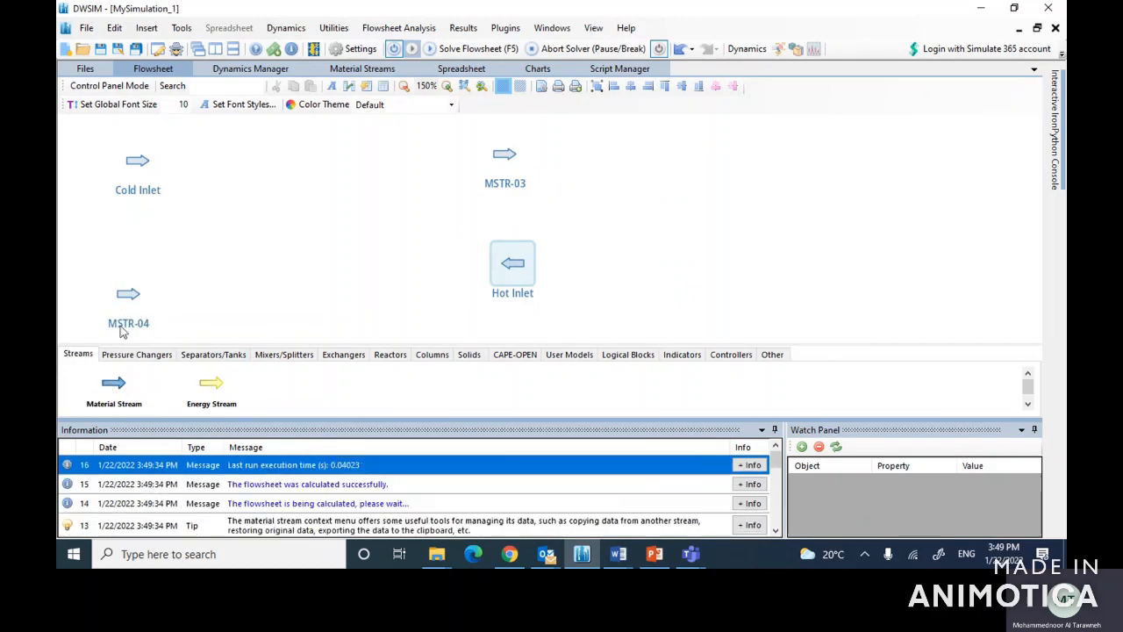
Step: Rename stream MSTR-03 above Hot Inlet as Cold Exit and close its editor
{"action": "left_click", "coordinate": [505, 164]}
{"action": "left_click", "coordinate": [100, 124]}
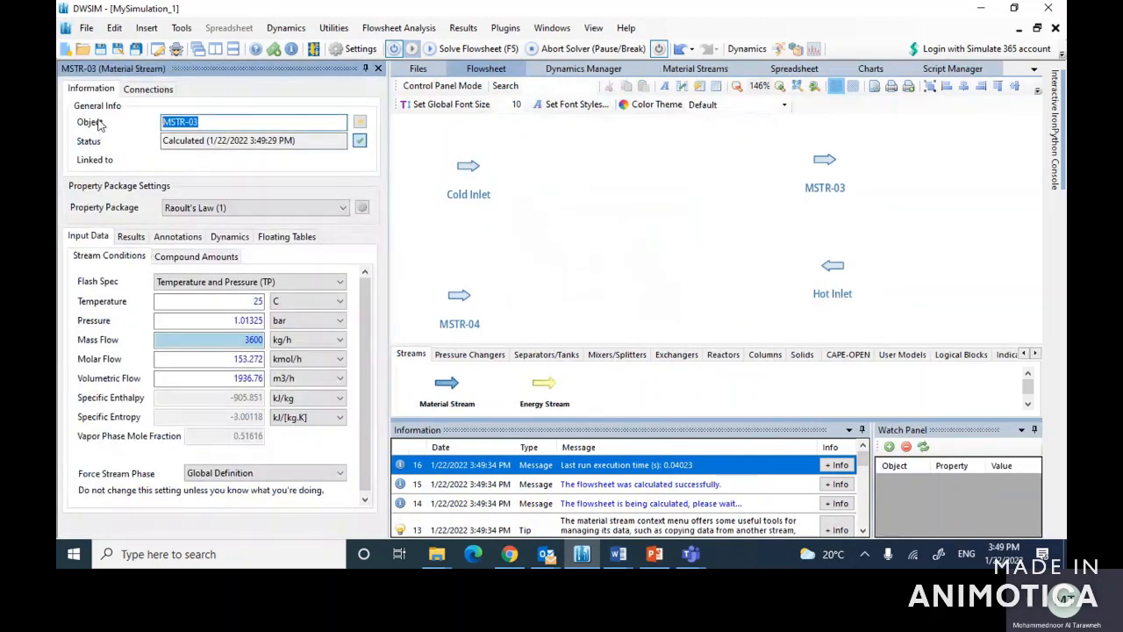
{"action": "type", "text": "Cold Exit"}
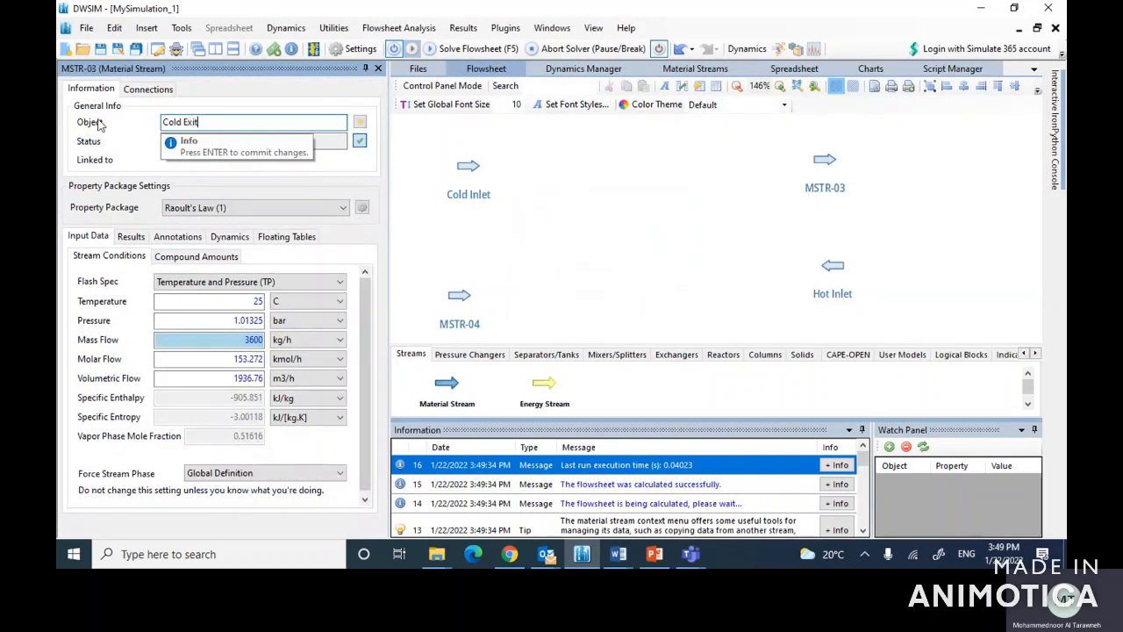
{"action": "key", "text": "Return"}
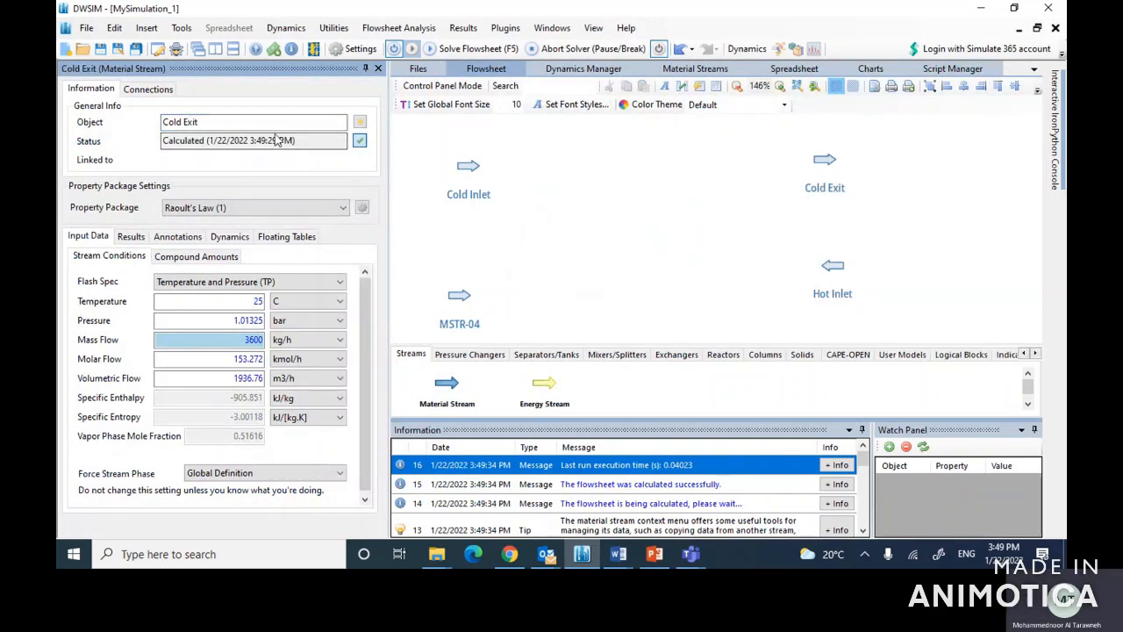
{"action": "left_click", "coordinate": [378, 70]}
Step: Rename stream MSTR-04 below Cold Inlet as Hot Exit and close its editor
{"action": "mouse_move", "coordinate": [146, 302]}
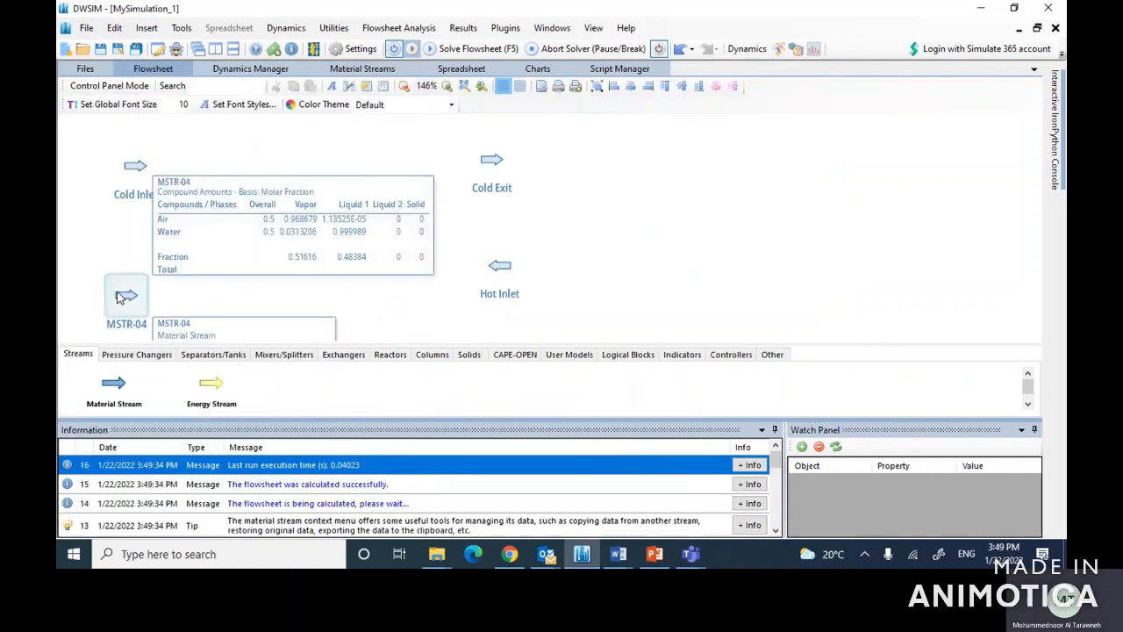
{"action": "left_click", "coordinate": [123, 297]}
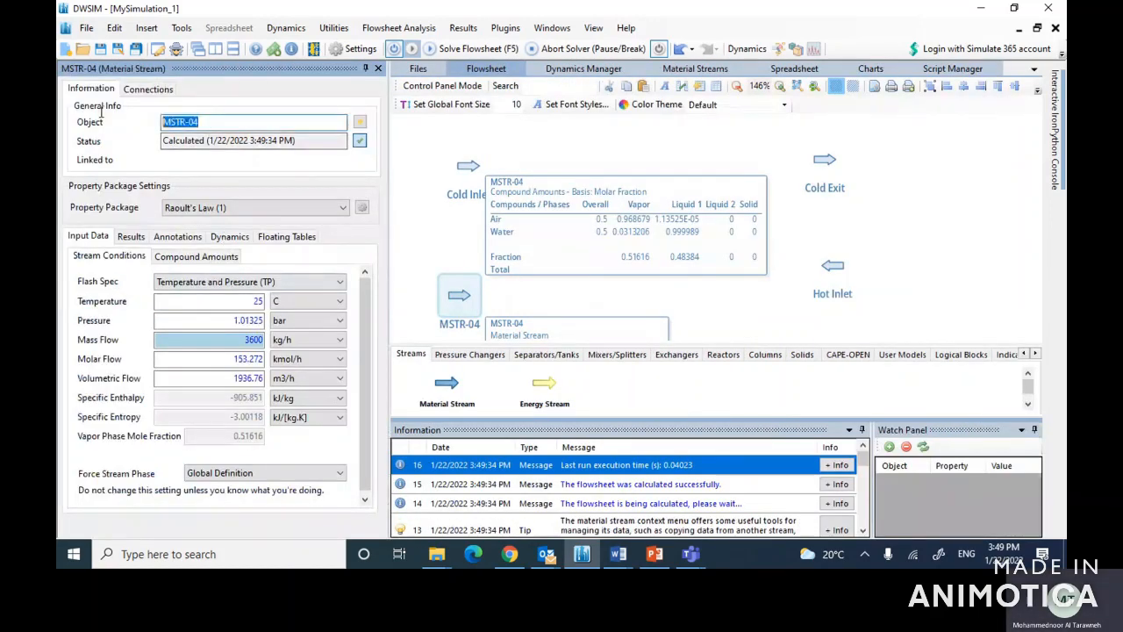
{"action": "type", "text": "Hot Exit"}
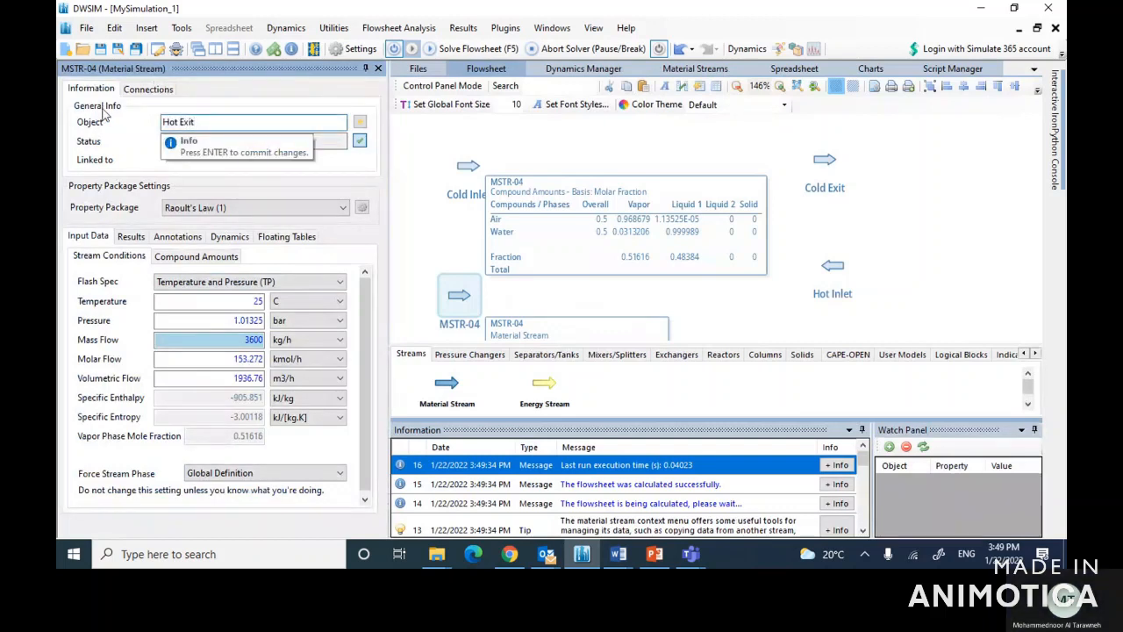
{"action": "key", "text": "Return"}
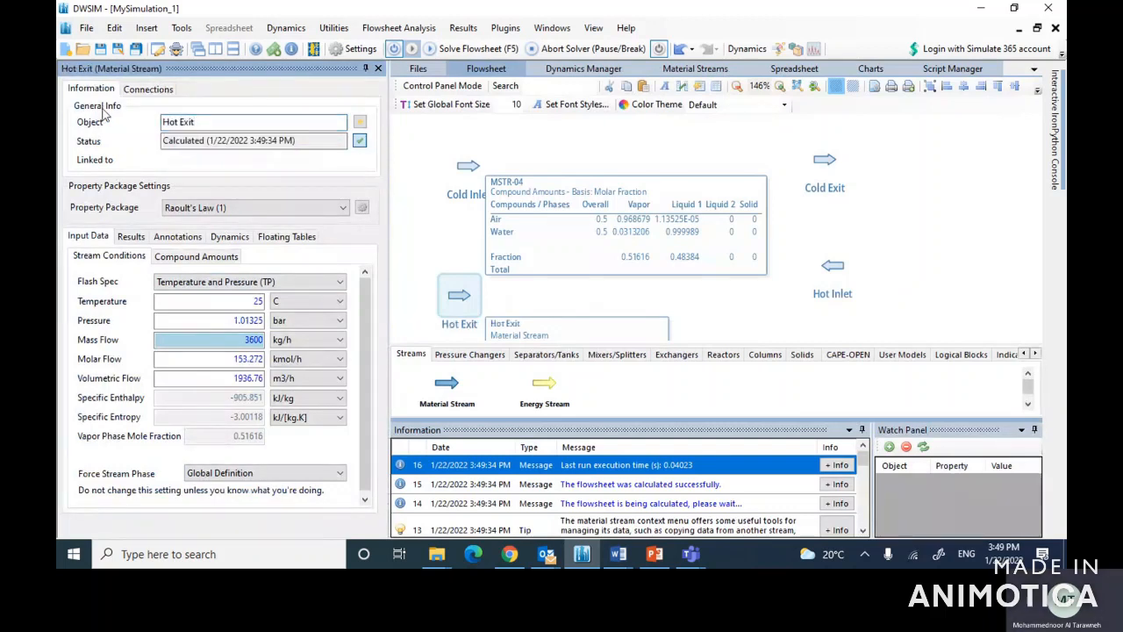
{"action": "left_click", "coordinate": [378, 69]}
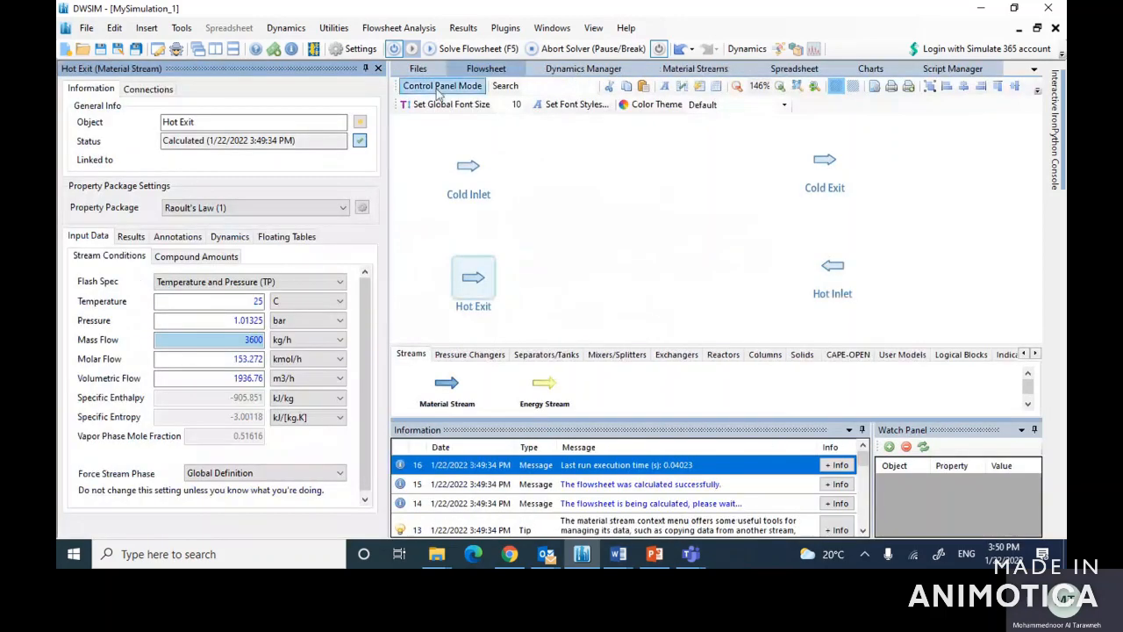
{"action": "left_click", "coordinate": [378, 68]}
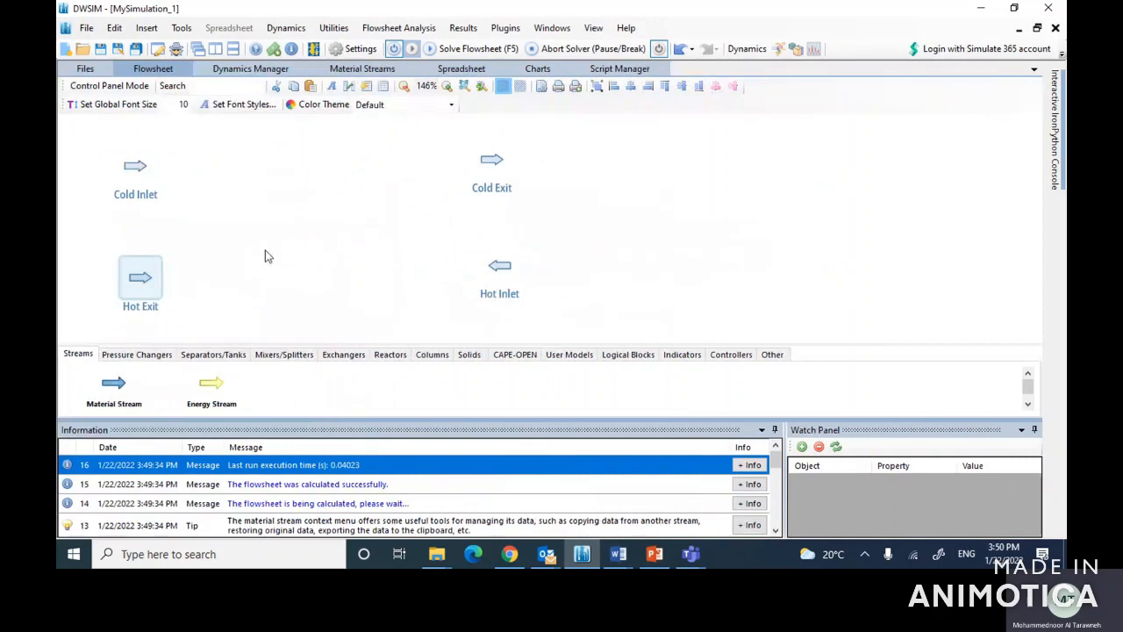
Step: Rotate the Hot Exit stream symbol to 180° on the flowsheet
{"action": "right_click", "coordinate": [146, 267]}
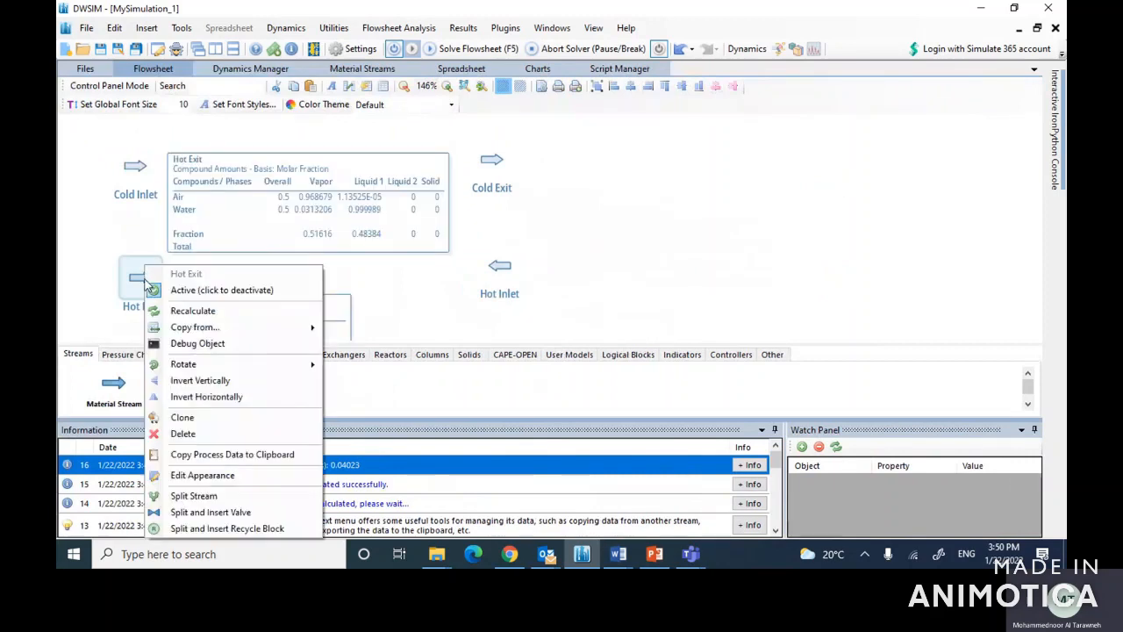
{"action": "left_click", "coordinate": [199, 367]}
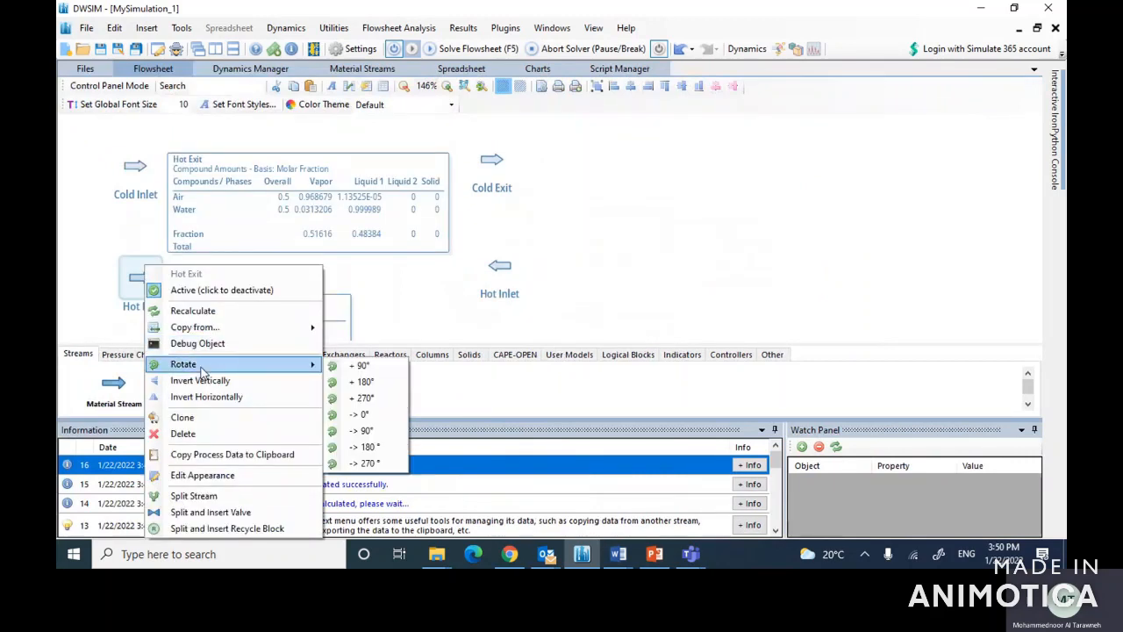
{"action": "left_click", "coordinate": [343, 431]}
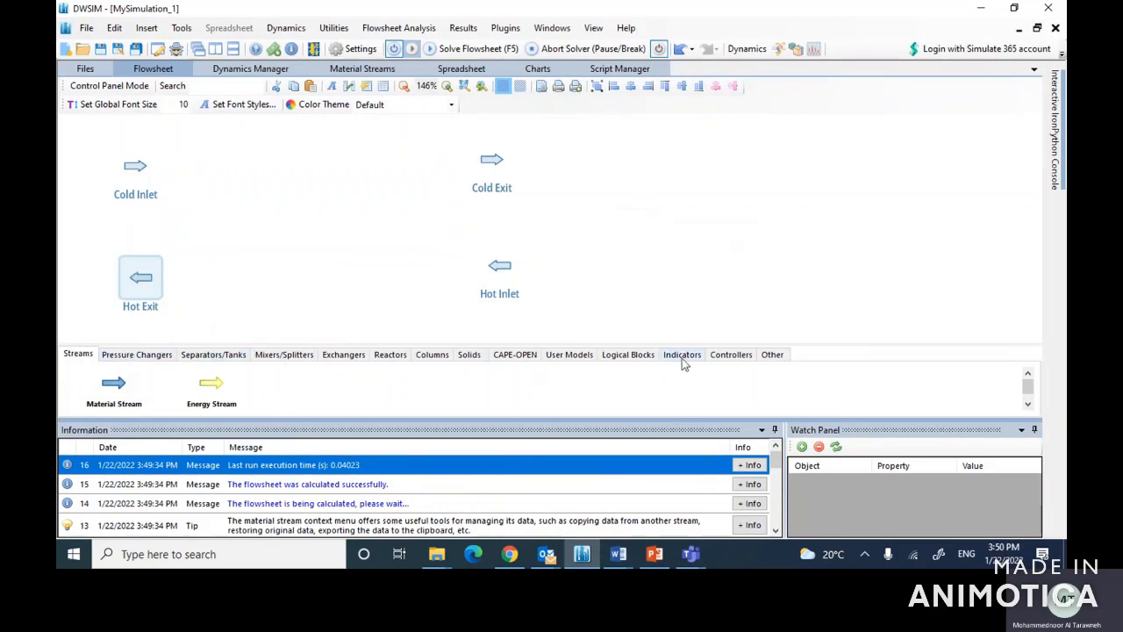
Step: Add a heat exchanger to the flowsheet in the middle of the four streams and open its properties
{"action": "left_click", "coordinate": [338, 364]}
{"action": "left_click_drag", "start_coordinate": [304, 380], "coordinate": [305, 230]}
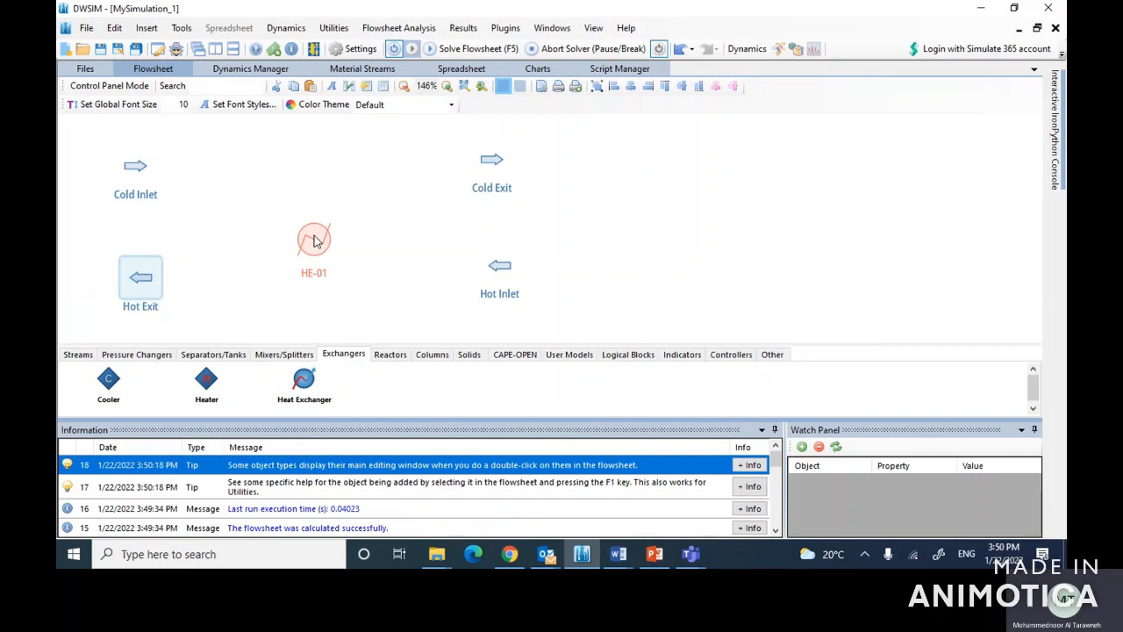
{"action": "left_click", "coordinate": [314, 241]}
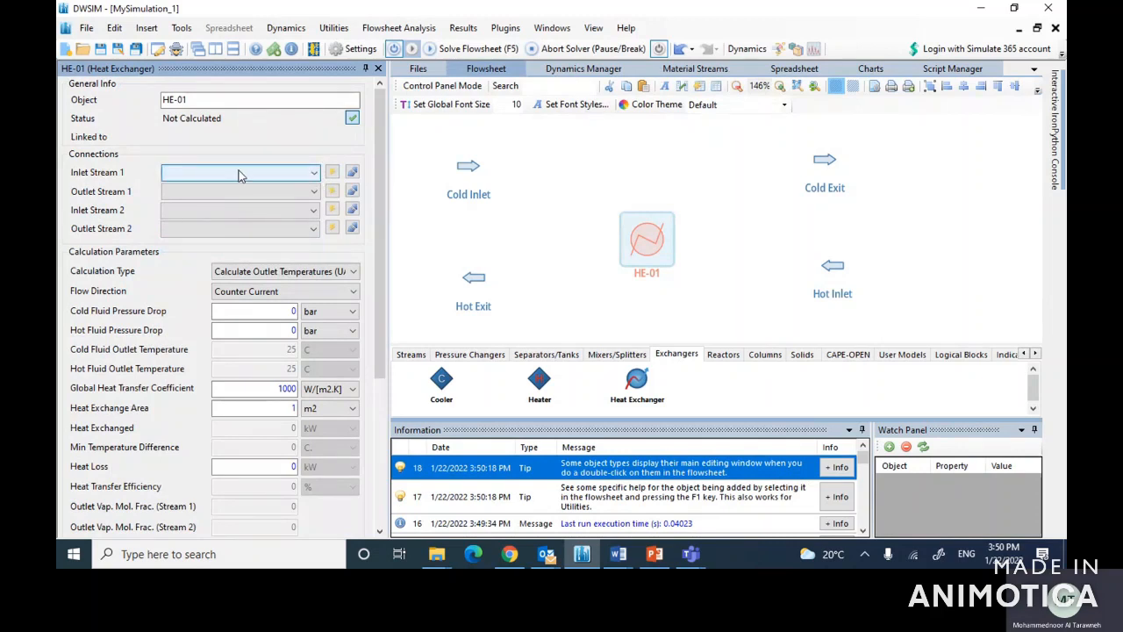
Step: Connect Cold Inlet and Cold Exit as the exchanger's inlet and outlet 1, and Hot Inlet and Hot Exit as inlet and outlet 2, then close its editor
{"action": "left_click", "coordinate": [316, 175]}
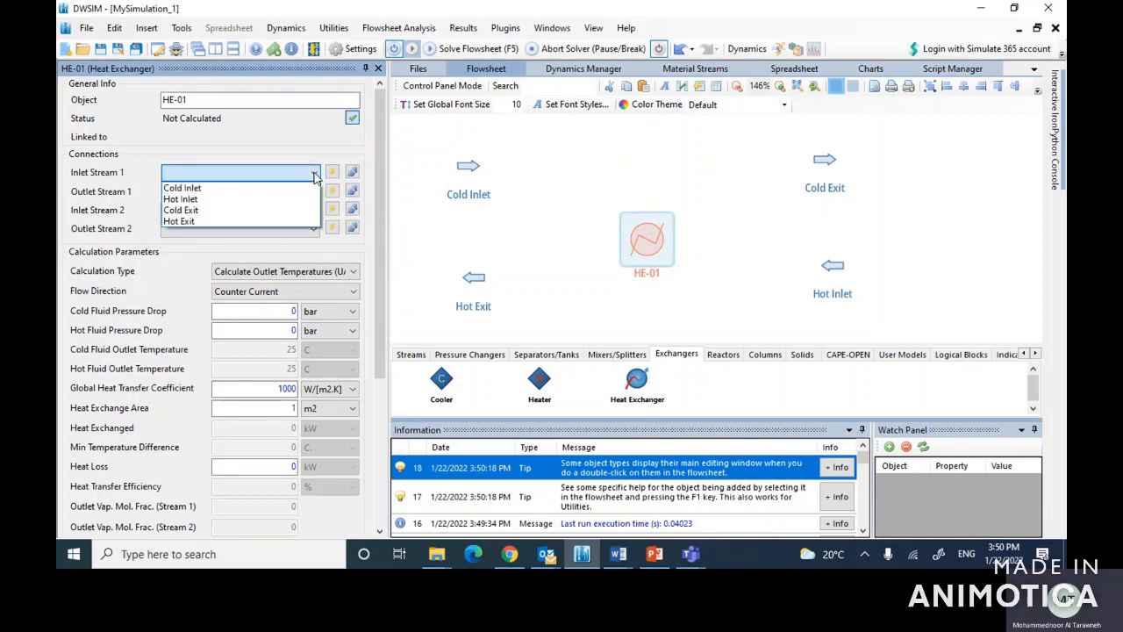
{"action": "left_click", "coordinate": [193, 189]}
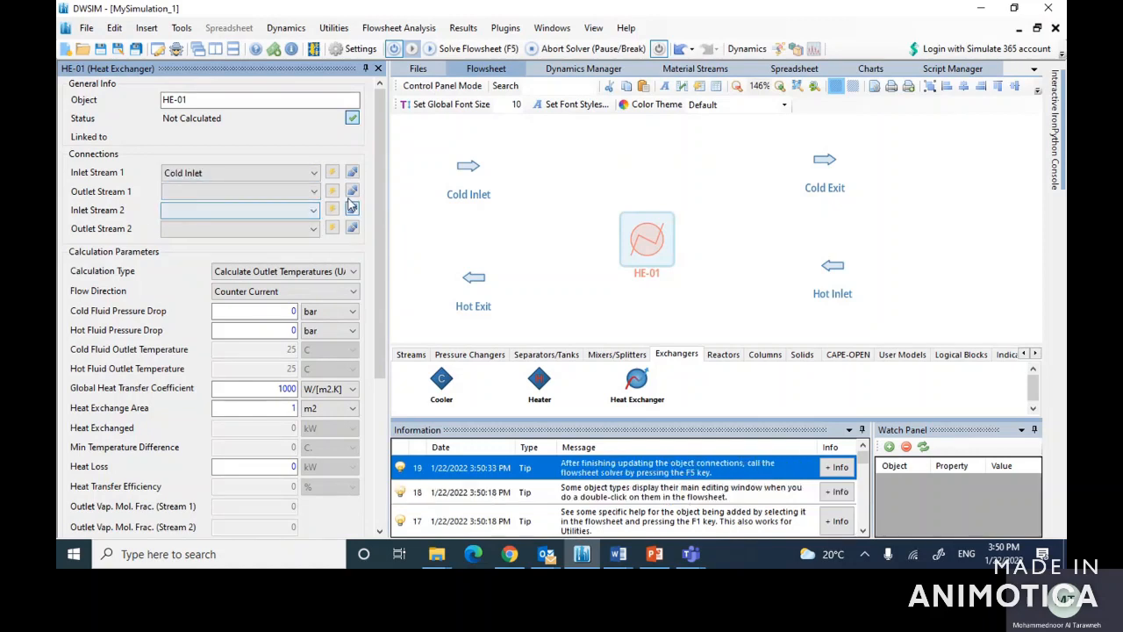
{"action": "left_click", "coordinate": [314, 192]}
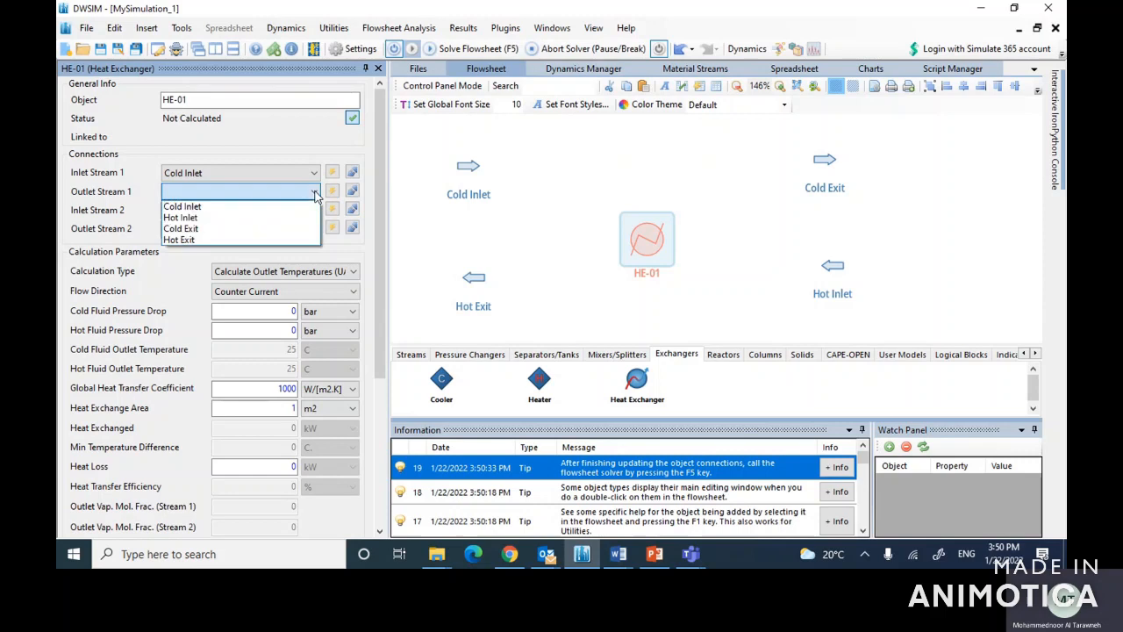
{"action": "left_click", "coordinate": [181, 229]}
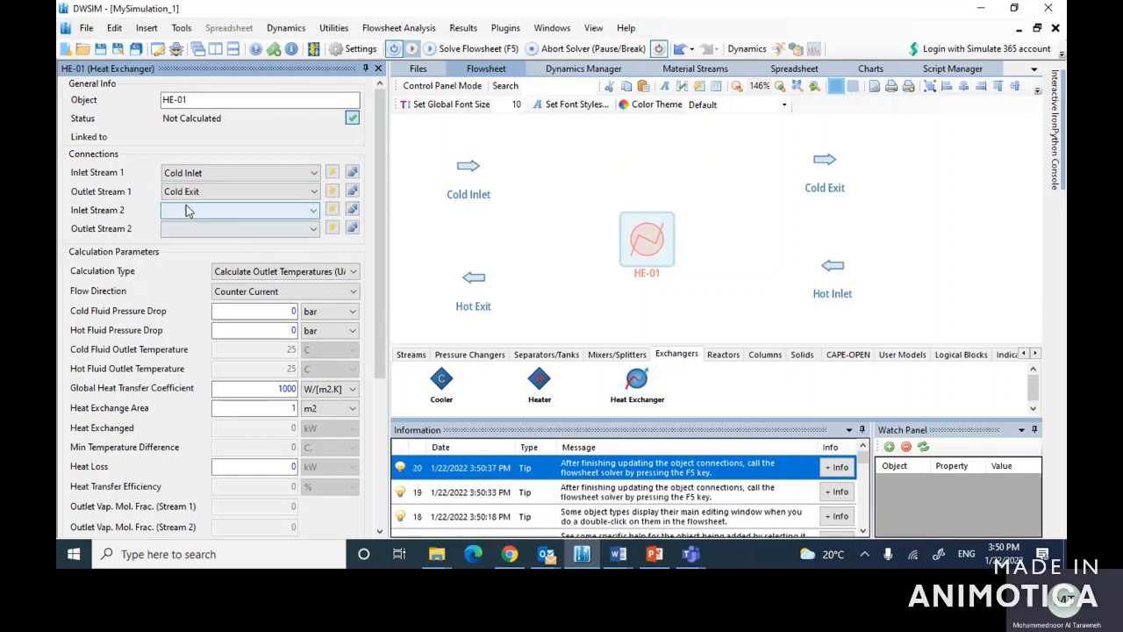
{"action": "left_click", "coordinate": [314, 211]}
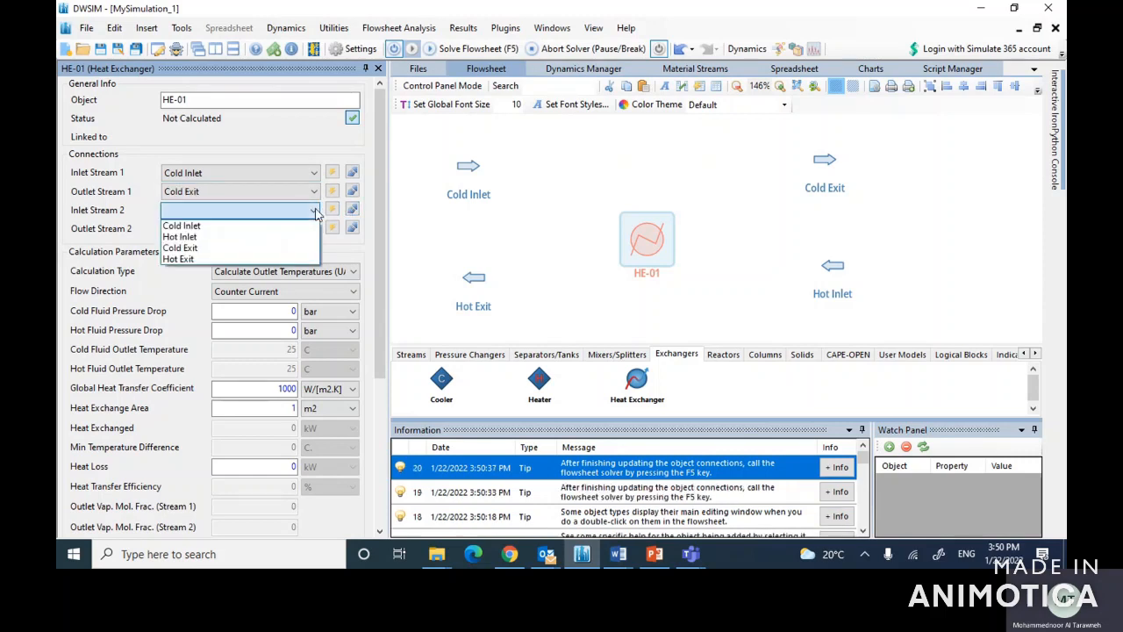
{"action": "left_click", "coordinate": [194, 241]}
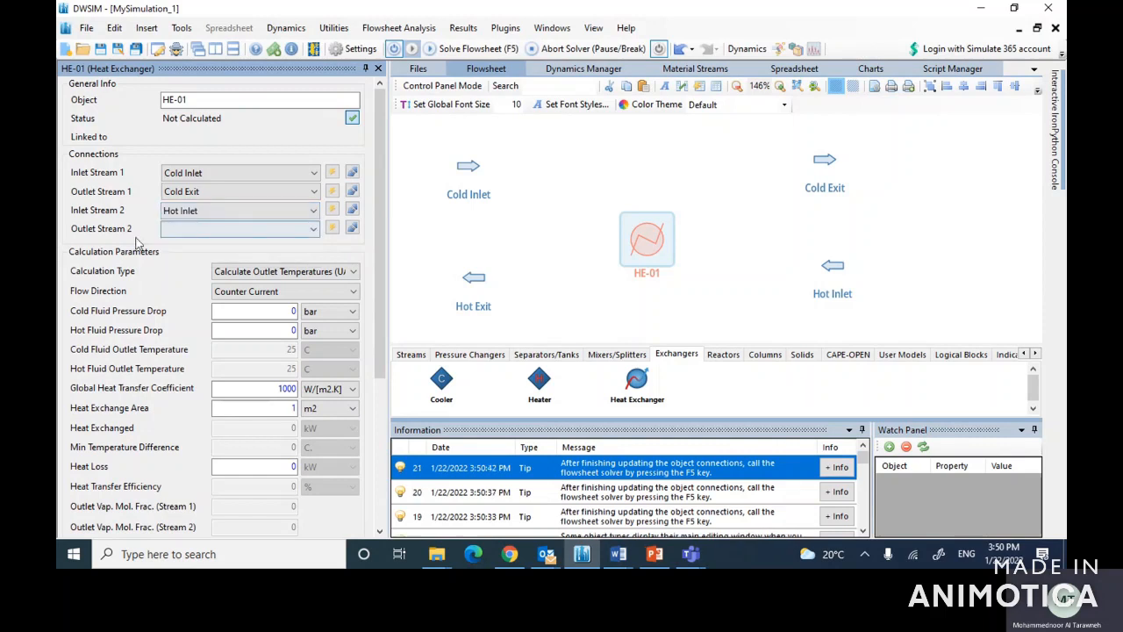
{"action": "left_click", "coordinate": [313, 228]}
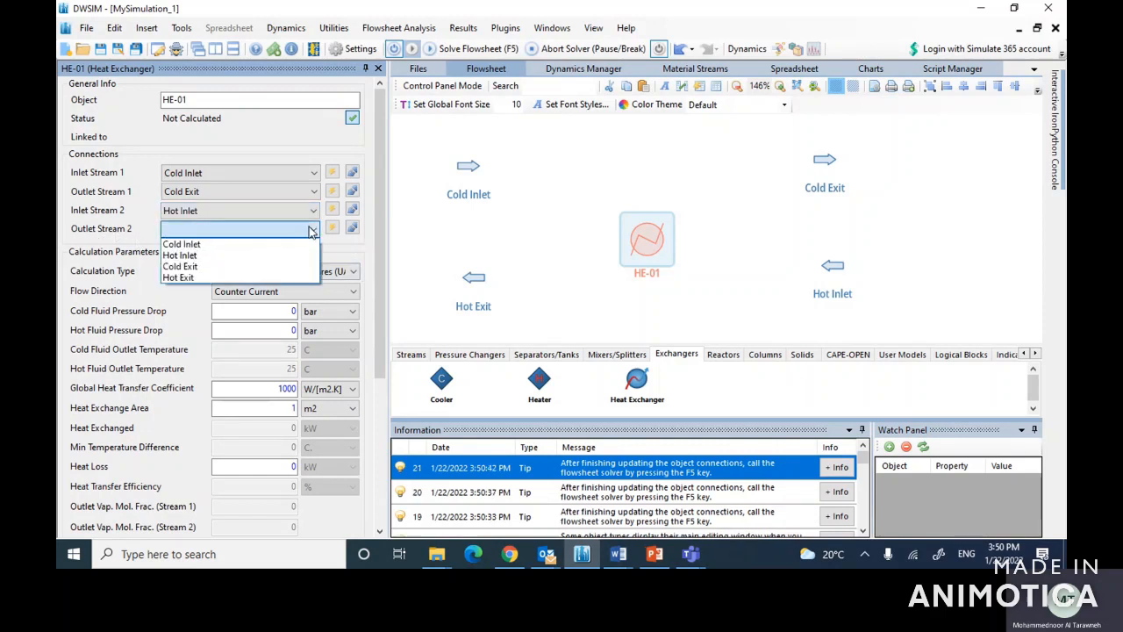
{"action": "left_click", "coordinate": [181, 277]}
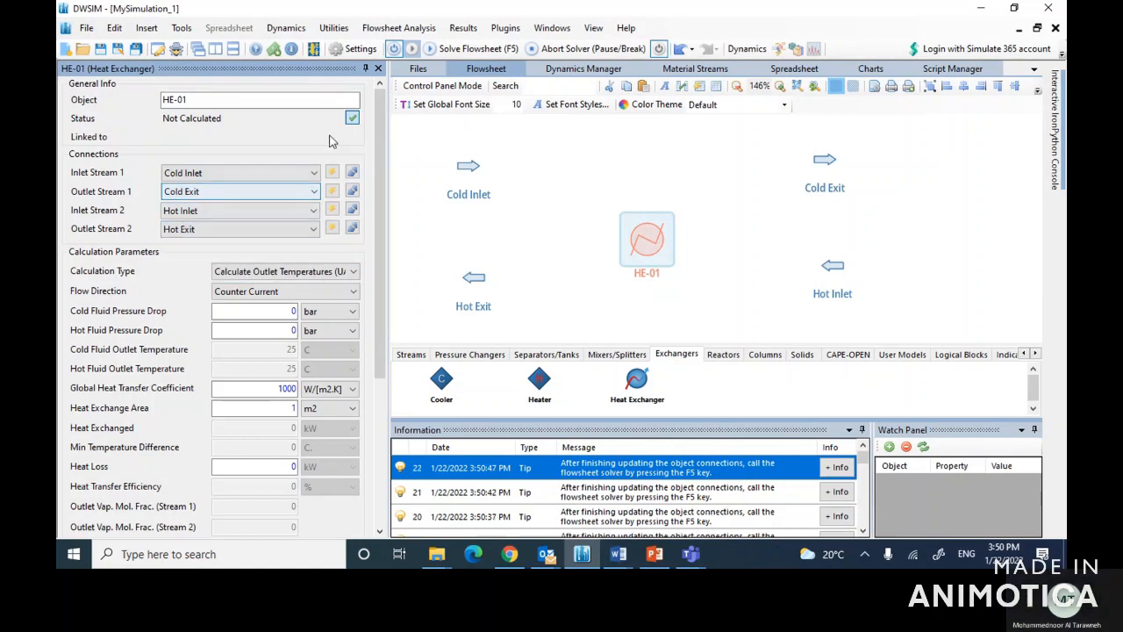
{"action": "left_click", "coordinate": [379, 68]}
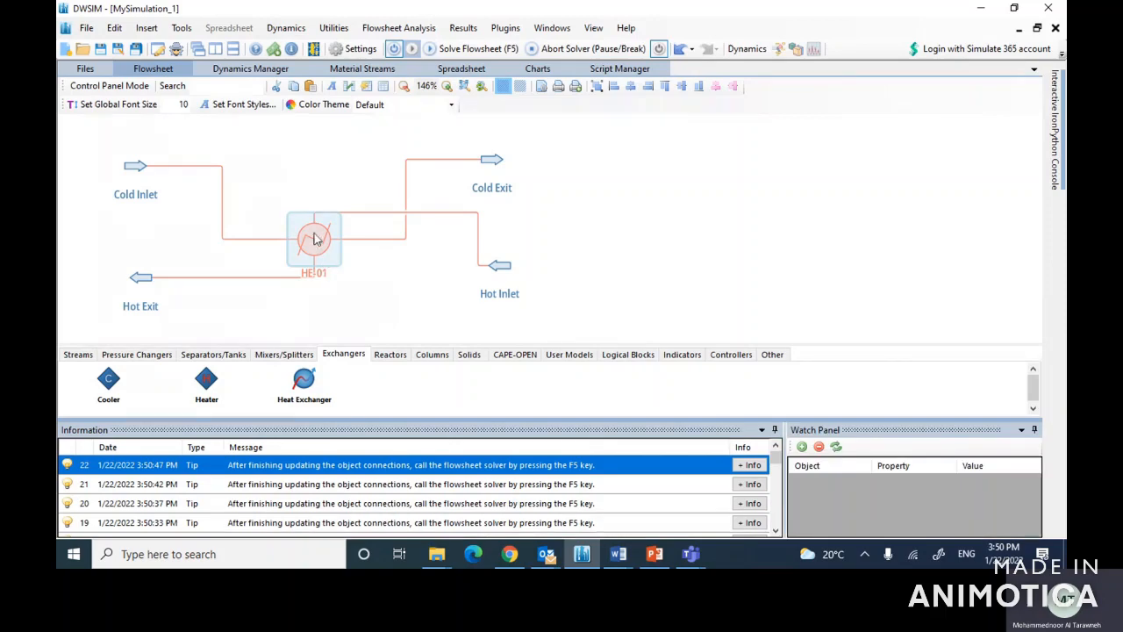
Step: Move the heat exchanger slightly higher between the streams and deactivate the flowsheet calculator
{"action": "left_click_drag", "start_coordinate": [313, 234], "coordinate": [307, 226]}
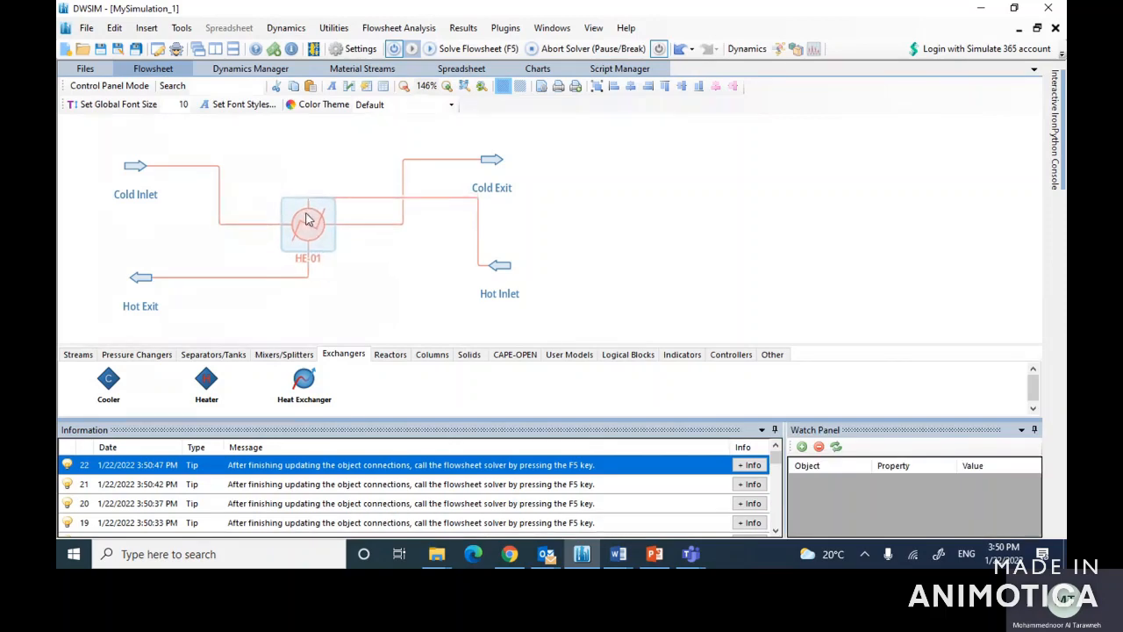
{"action": "left_click", "coordinate": [307, 232]}
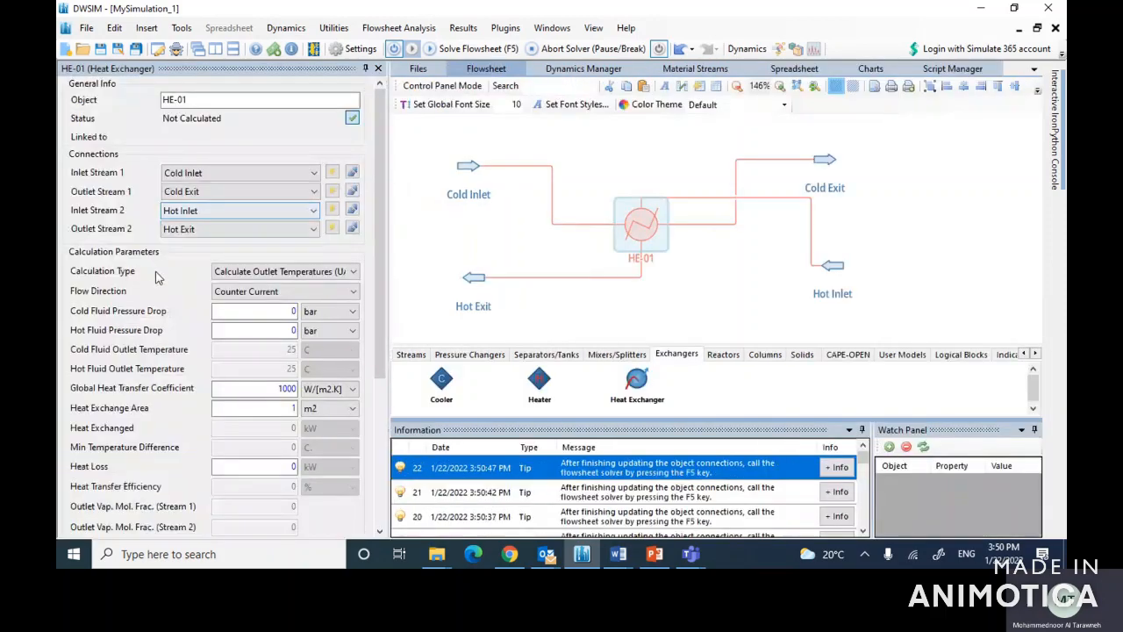
{"action": "left_click", "coordinate": [376, 71]}
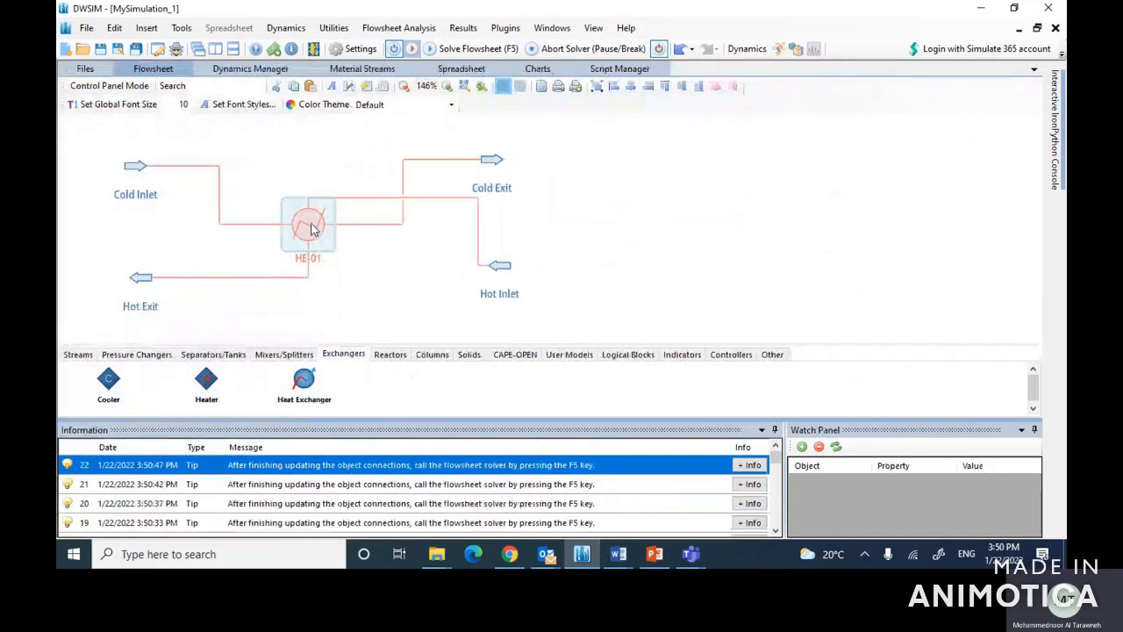
{"action": "left_click", "coordinate": [395, 51]}
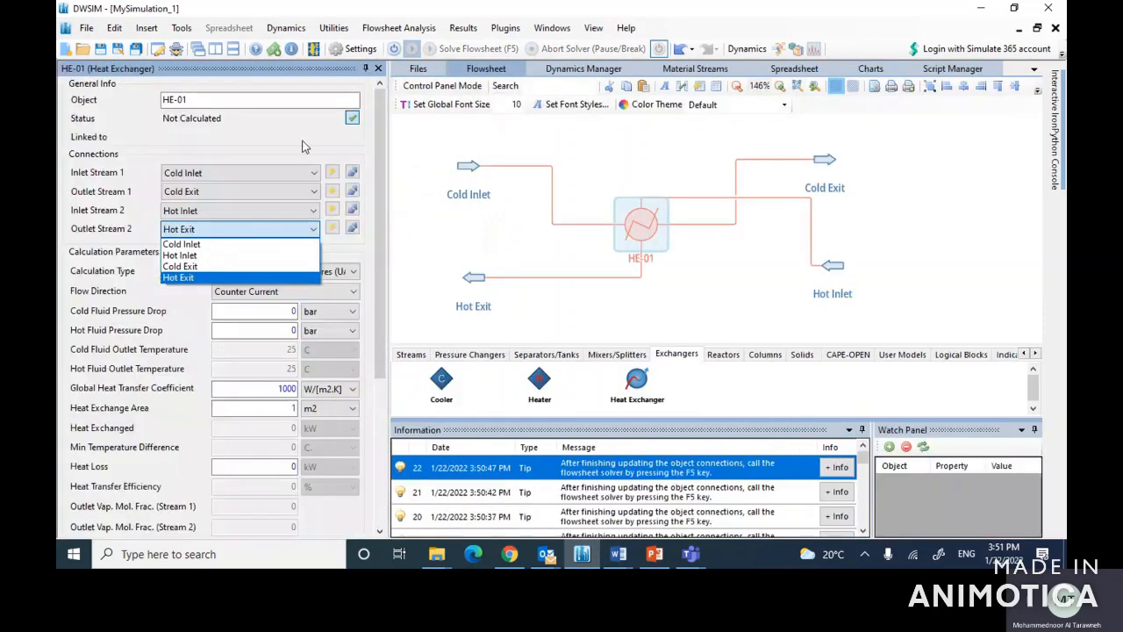
Step: Set HE-01 to calculate the hot fluid outlet temperature, with a cold fluid outlet temperature of 45 C
{"action": "left_click", "coordinate": [302, 146]}
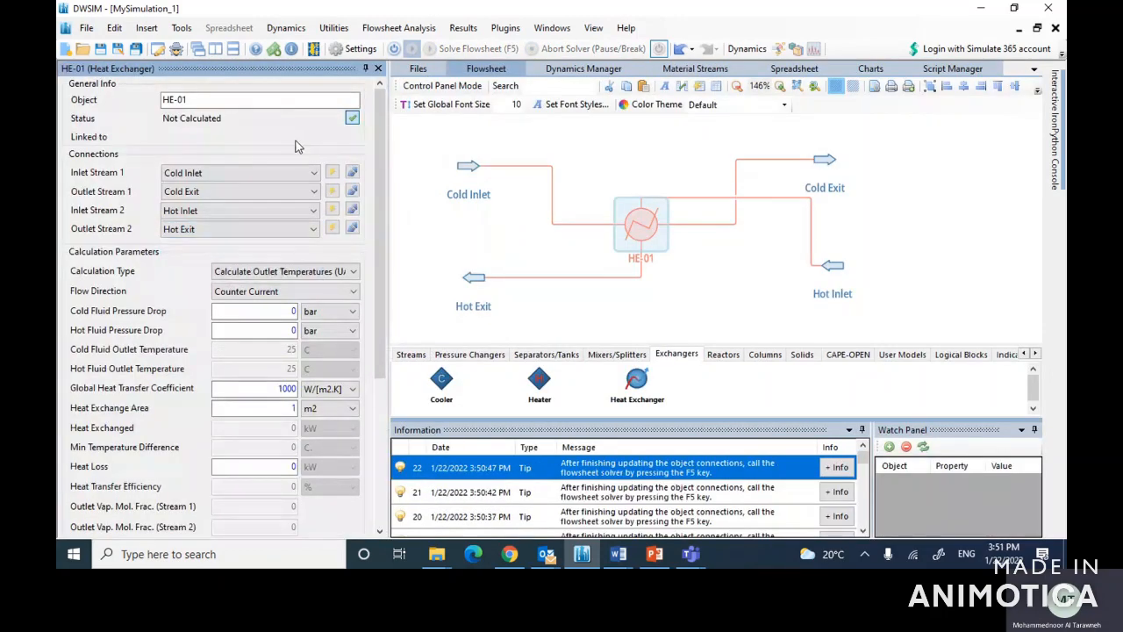
{"action": "left_click", "coordinate": [259, 274]}
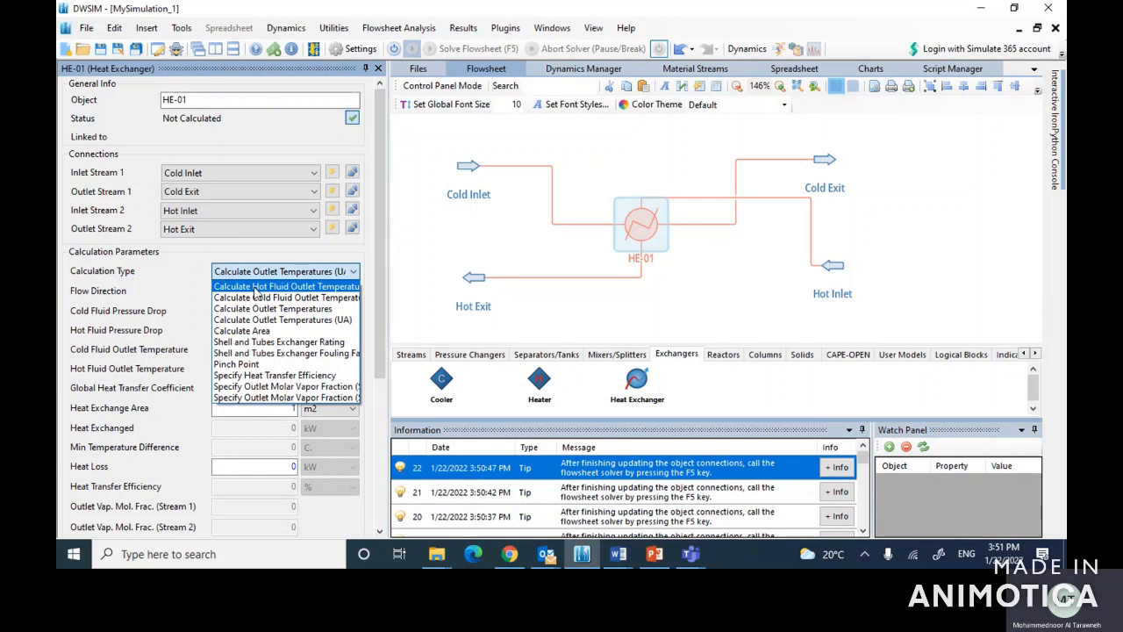
{"action": "left_click", "coordinate": [256, 287]}
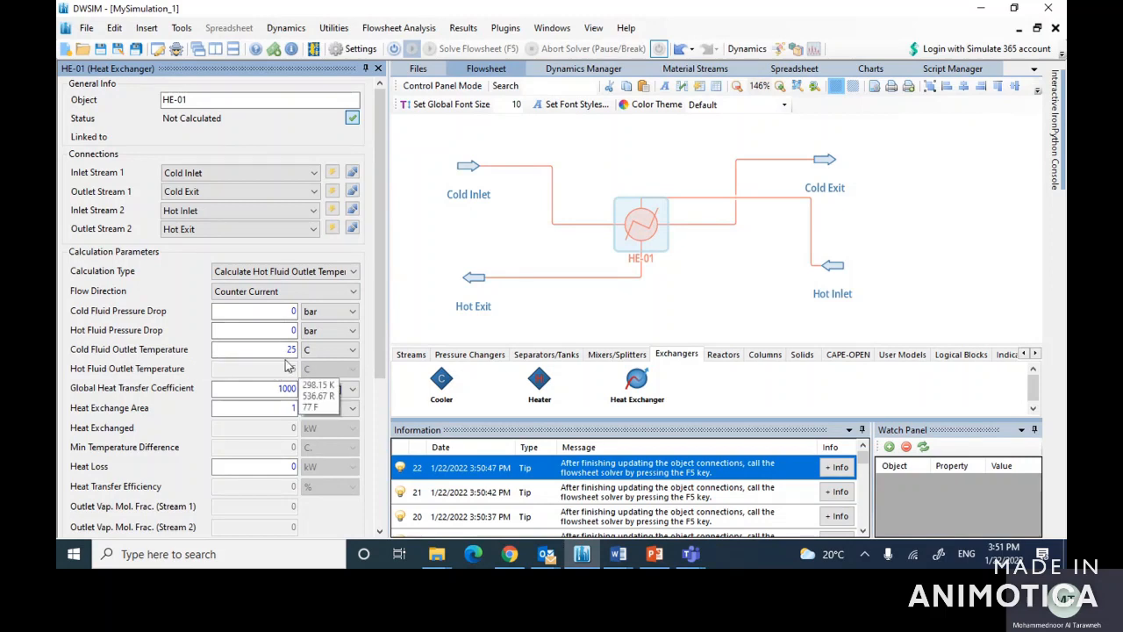
{"action": "left_click_drag", "start_coordinate": [275, 349], "coordinate": [328, 351]}
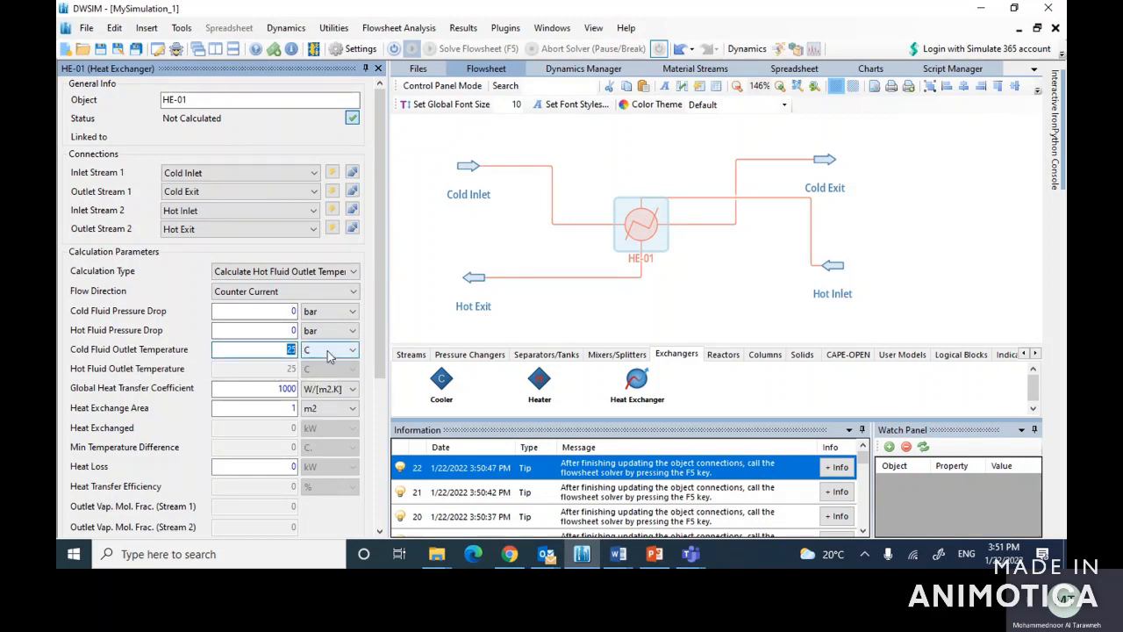
{"action": "type", "text": "45"}
{"action": "key", "text": "Return"}
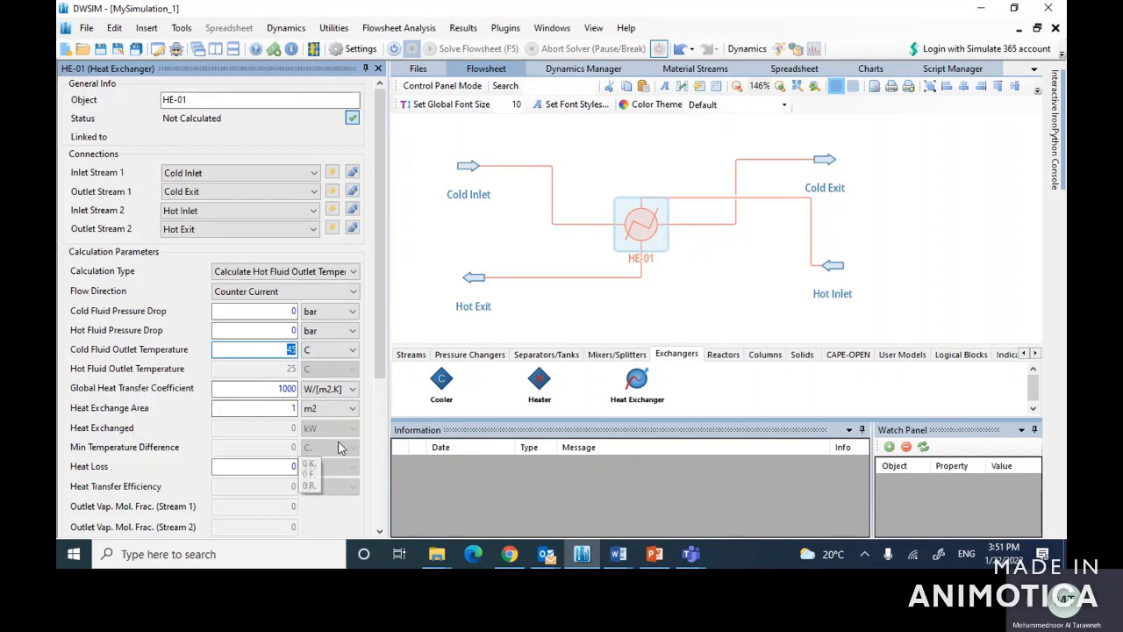
Step: Solve the flowsheet with the calculator reactivated and review the exchanger's cold outlet temperature, area and global heat transfer coefficient
{"action": "left_click", "coordinate": [395, 52]}
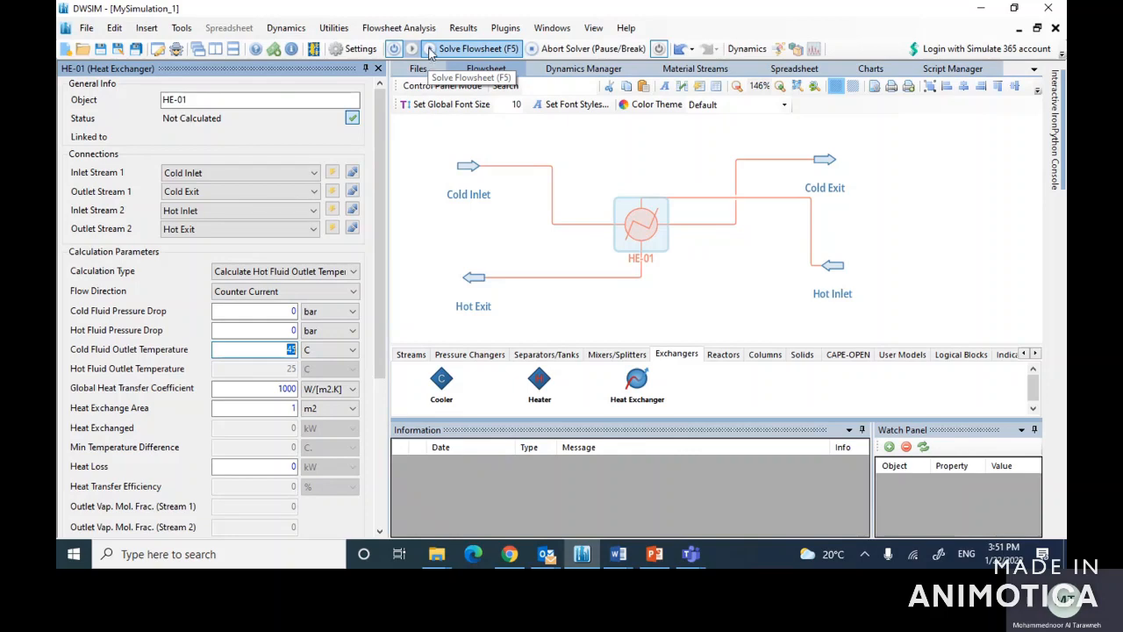
{"action": "left_click", "coordinate": [430, 51]}
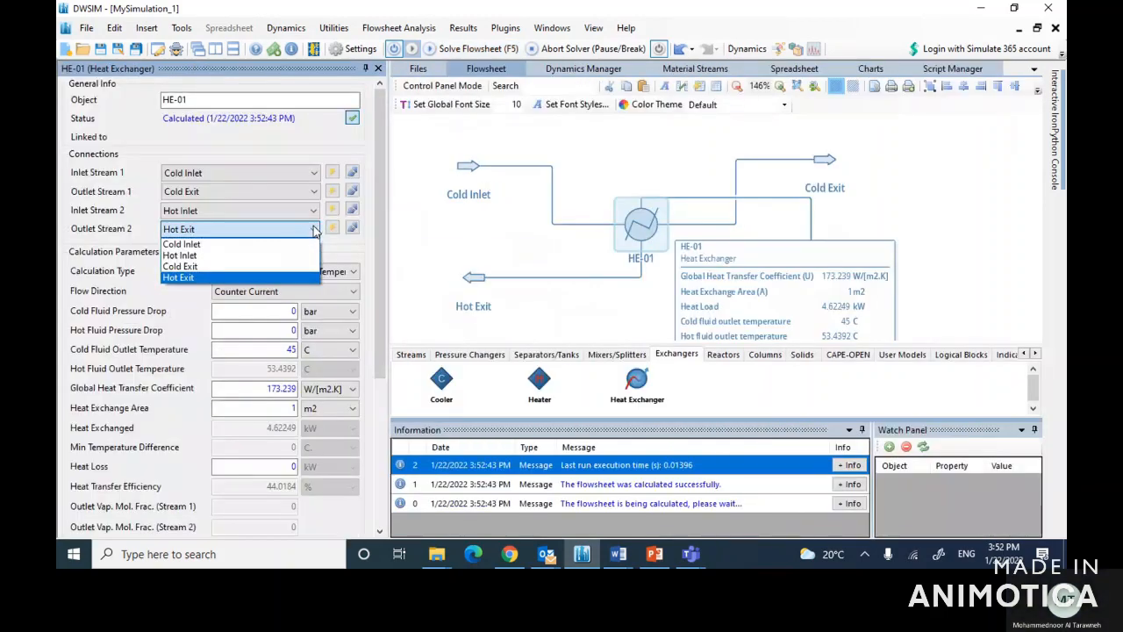
{"action": "left_click", "coordinate": [360, 136]}
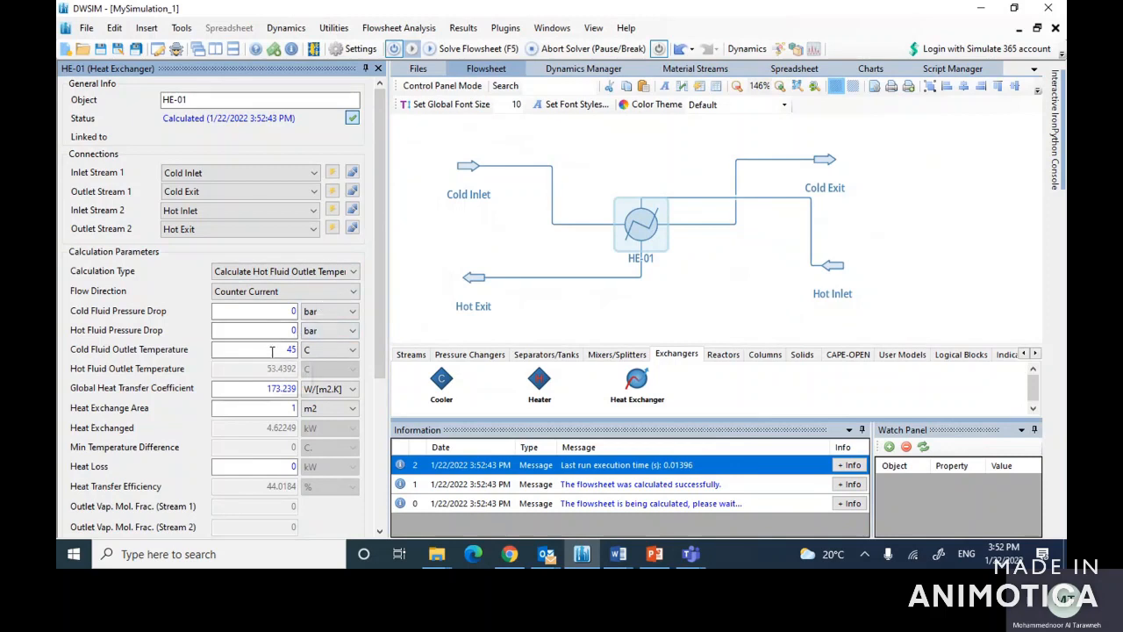
{"action": "left_click_drag", "start_coordinate": [273, 351], "coordinate": [309, 351]}
{"action": "left_click_drag", "start_coordinate": [279, 408], "coordinate": [314, 418]}
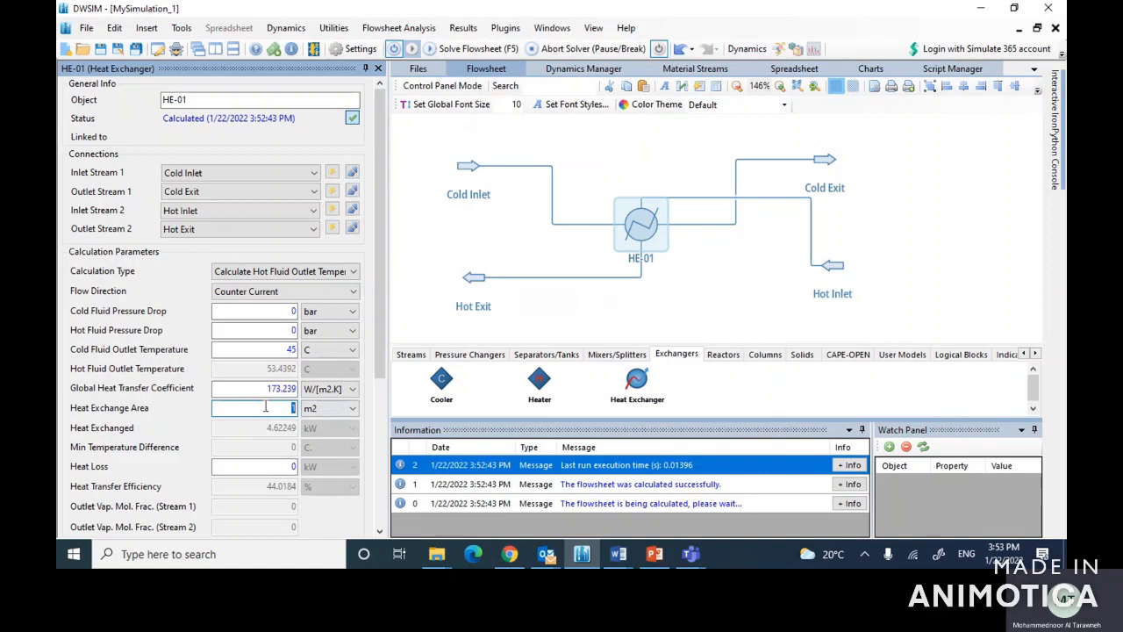
{"action": "left_click_drag", "start_coordinate": [262, 387], "coordinate": [306, 388]}
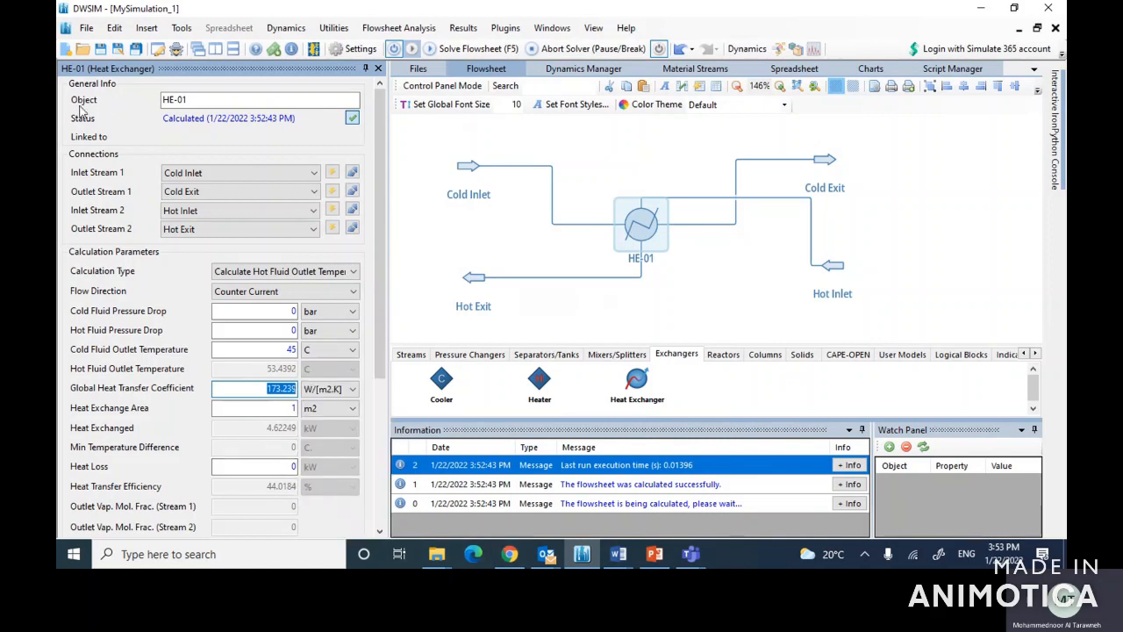
Step: Insert a property table on the flowsheet and open its configuration
{"action": "left_click", "coordinate": [153, 35]}
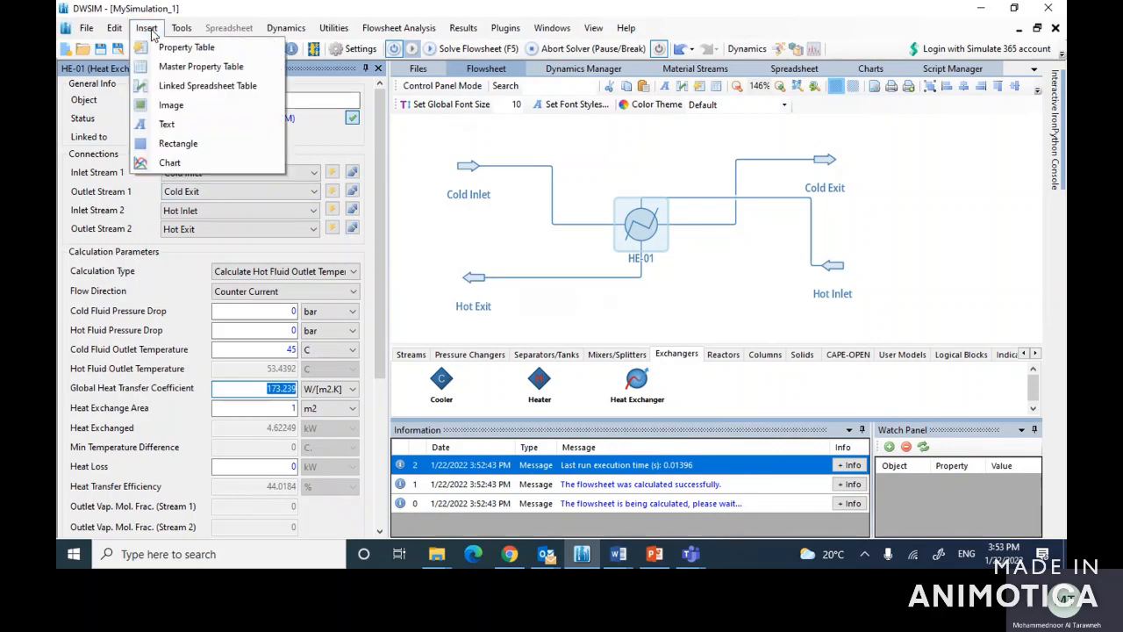
{"action": "left_click", "coordinate": [171, 52]}
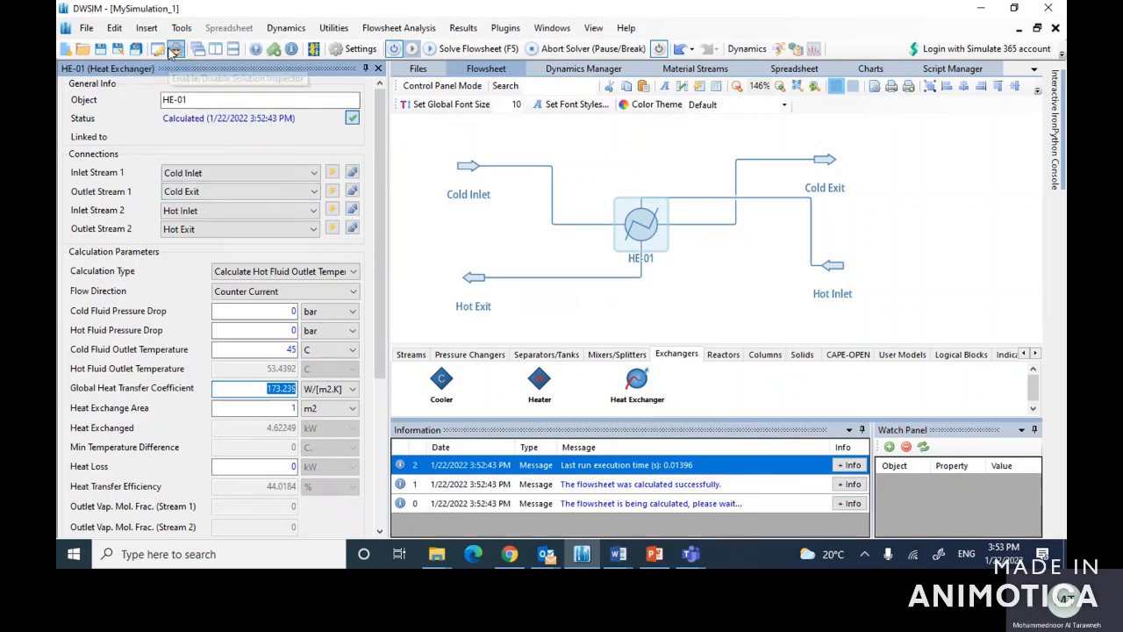
{"action": "double_click", "coordinate": [466, 188]}
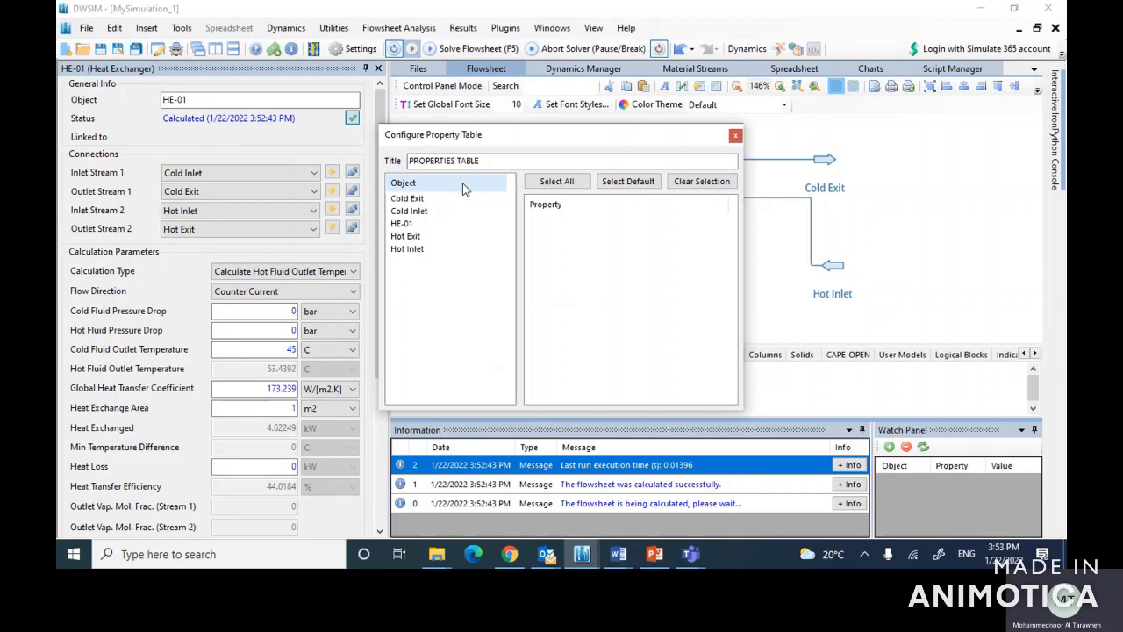
Step: Include the Temperature property of Cold Exit, Cold Inlet, Hot Exit and Hot Inlet in the property table and close its configuration
{"action": "left_click", "coordinate": [416, 197]}
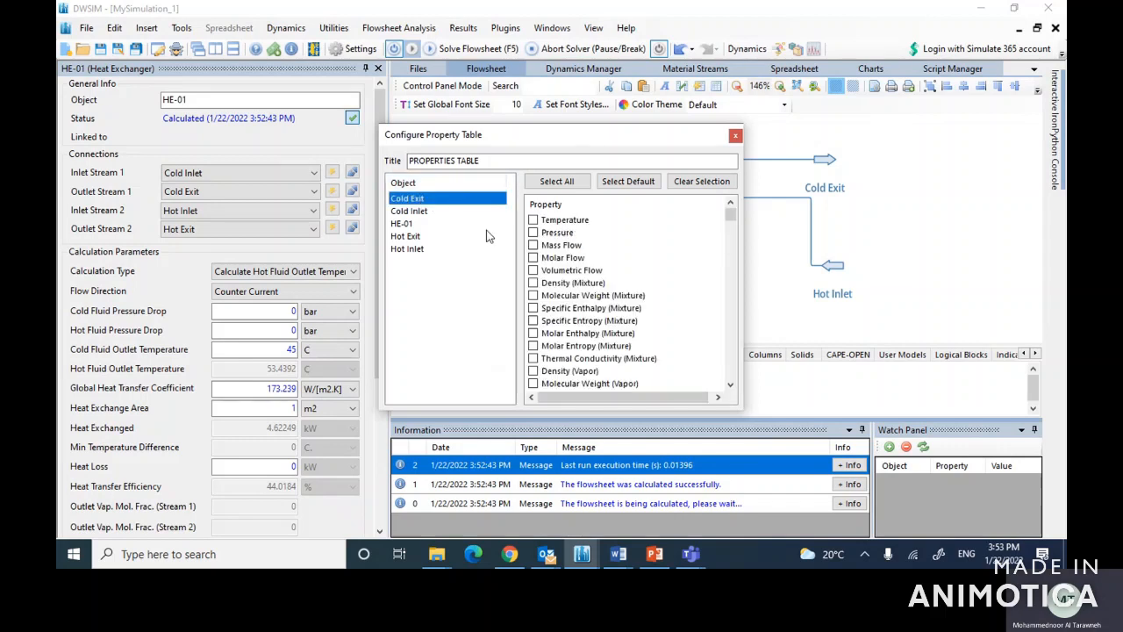
{"action": "left_click", "coordinate": [533, 220]}
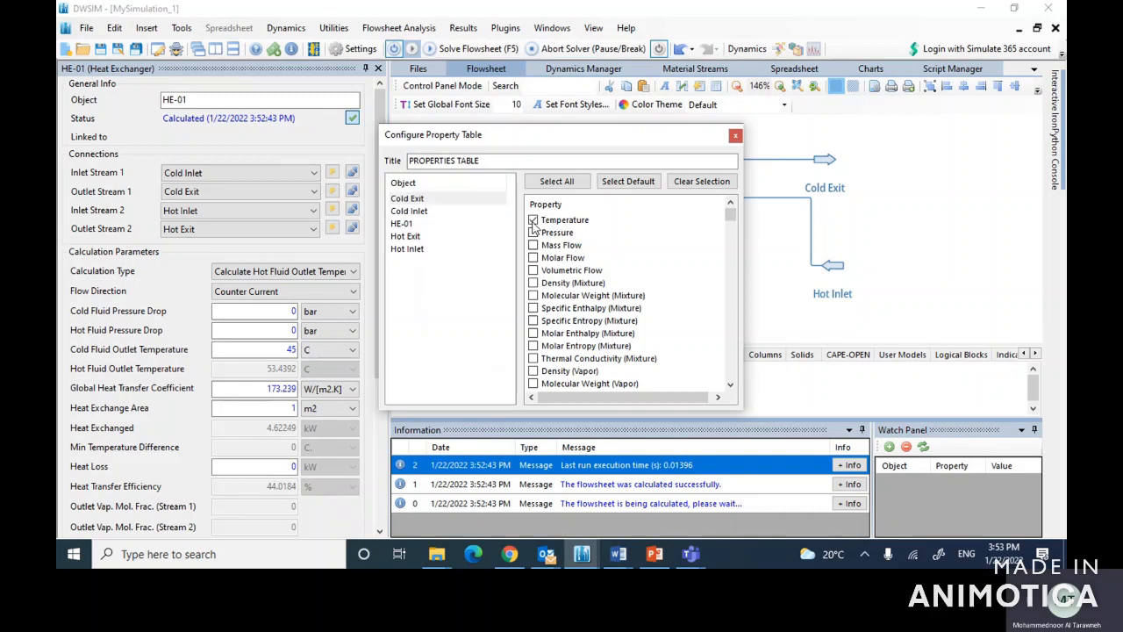
{"action": "left_click", "coordinate": [406, 212]}
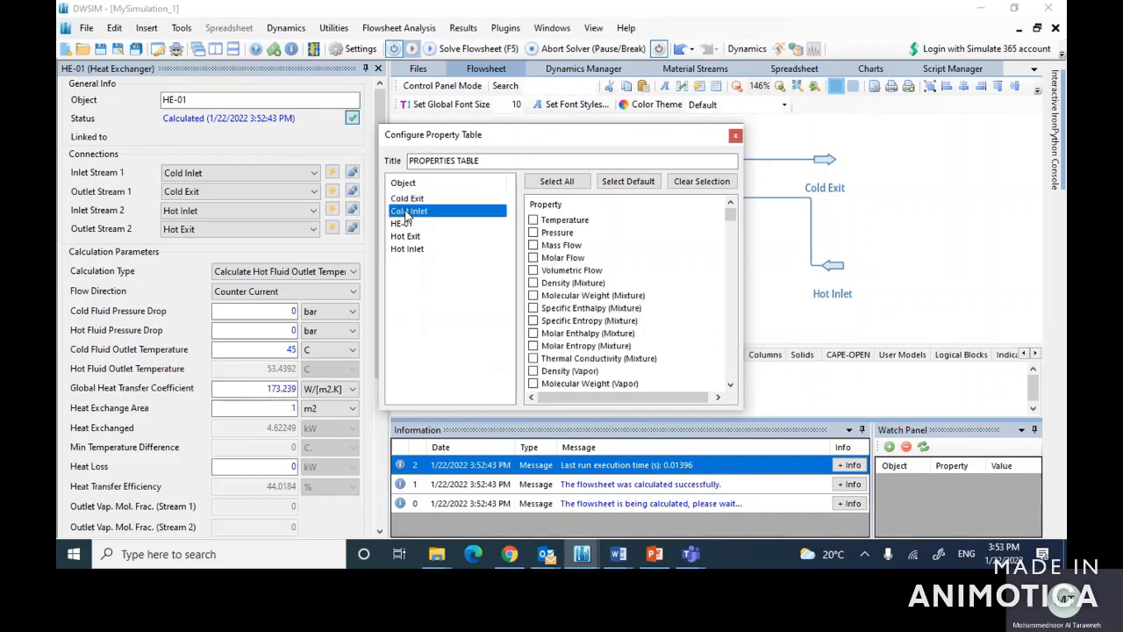
{"action": "left_click", "coordinate": [532, 221]}
{"action": "left_click", "coordinate": [410, 238]}
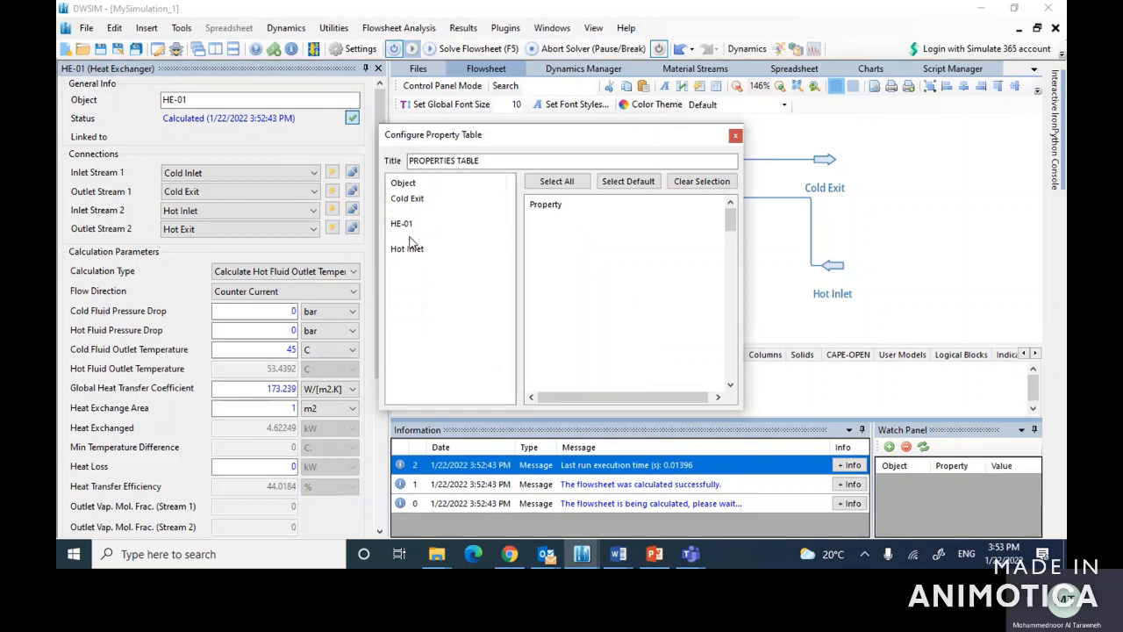
{"action": "left_click", "coordinate": [533, 221]}
{"action": "left_click", "coordinate": [410, 248]}
{"action": "left_click", "coordinate": [532, 220]}
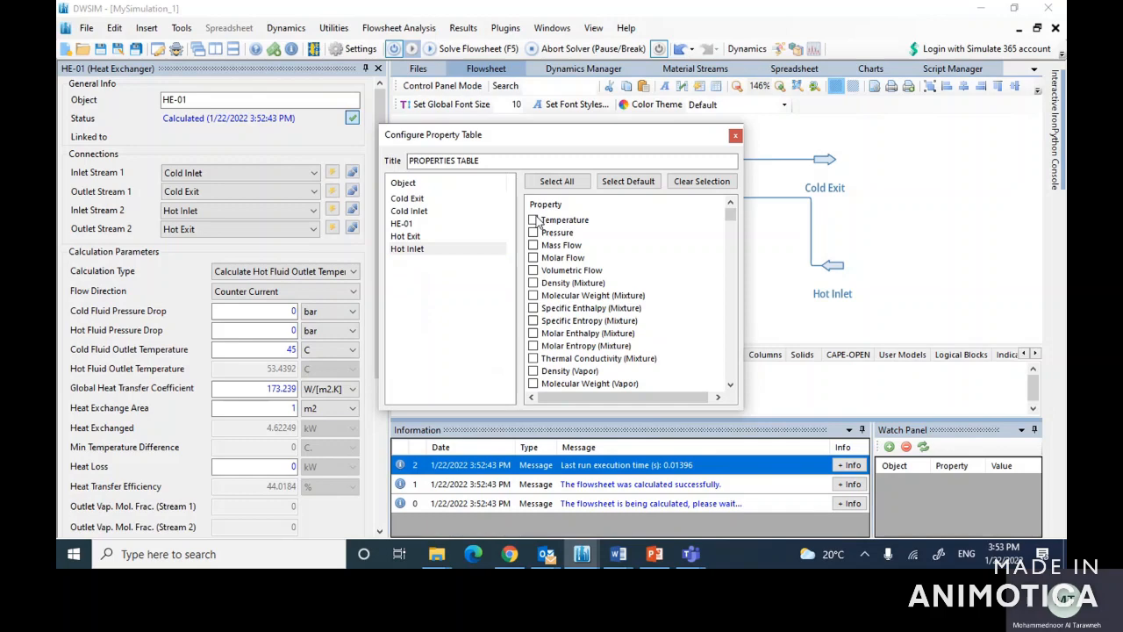
{"action": "left_click", "coordinate": [735, 137]}
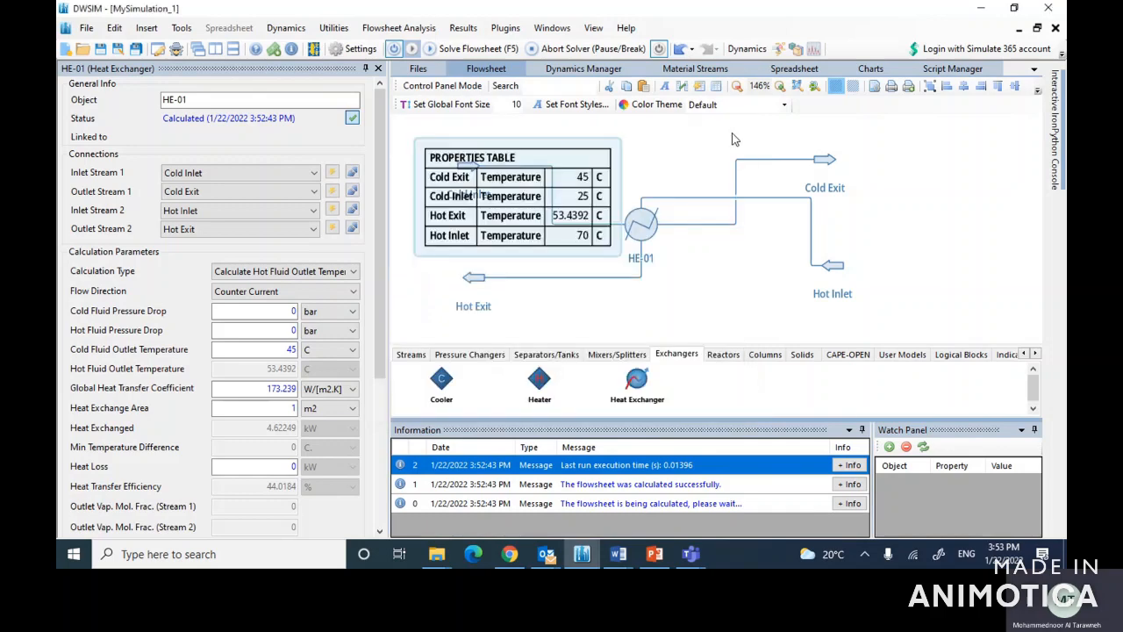
Step: Close the HE-01 editor and move the property table to the empty flowsheet area beside the Cold Exit and Hot Inlet streams
{"action": "left_click_drag", "start_coordinate": [532, 182], "coordinate": [600, 223]}
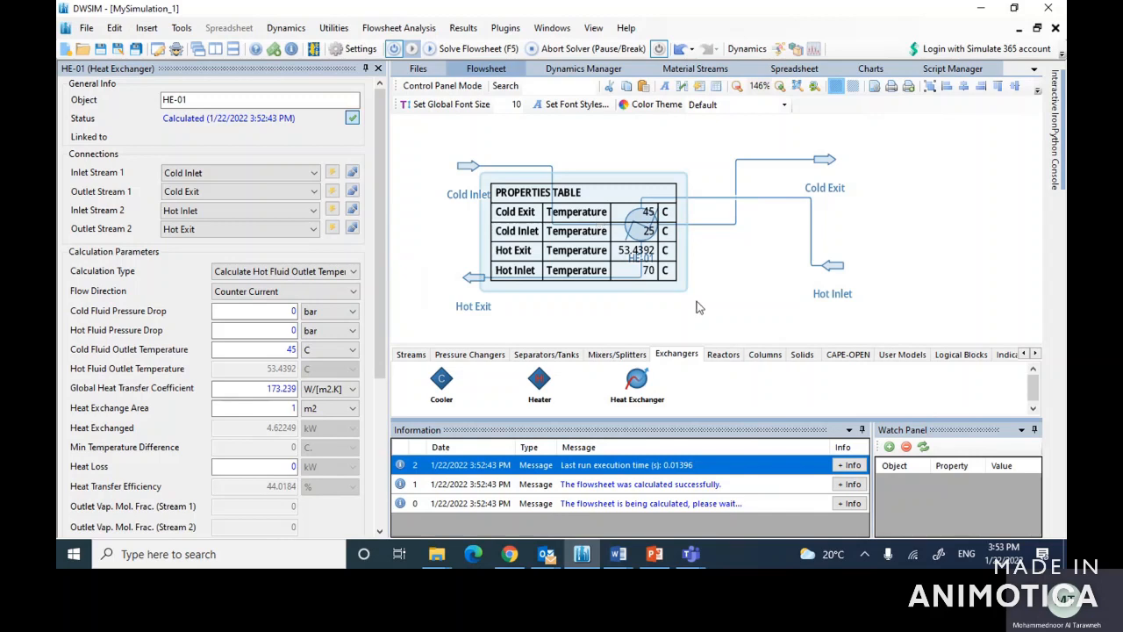
{"action": "left_click_drag", "start_coordinate": [685, 288], "coordinate": [723, 283]}
{"action": "left_click_drag", "start_coordinate": [615, 225], "coordinate": [649, 291]}
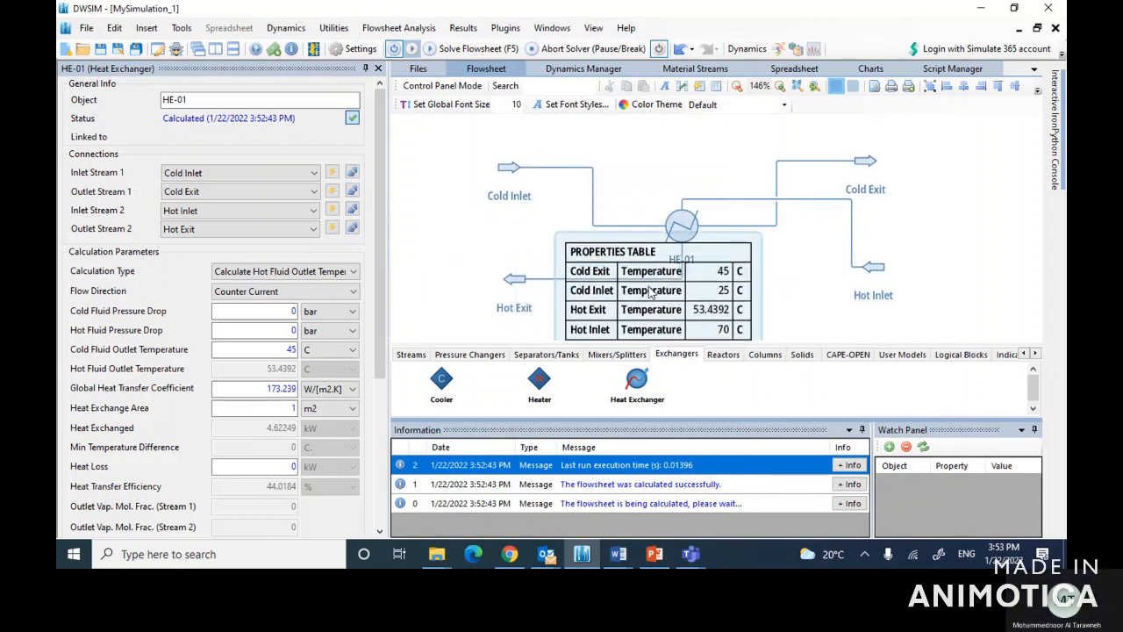
{"action": "left_click", "coordinate": [379, 68]}
{"action": "left_click_drag", "start_coordinate": [402, 253], "coordinate": [752, 173]}
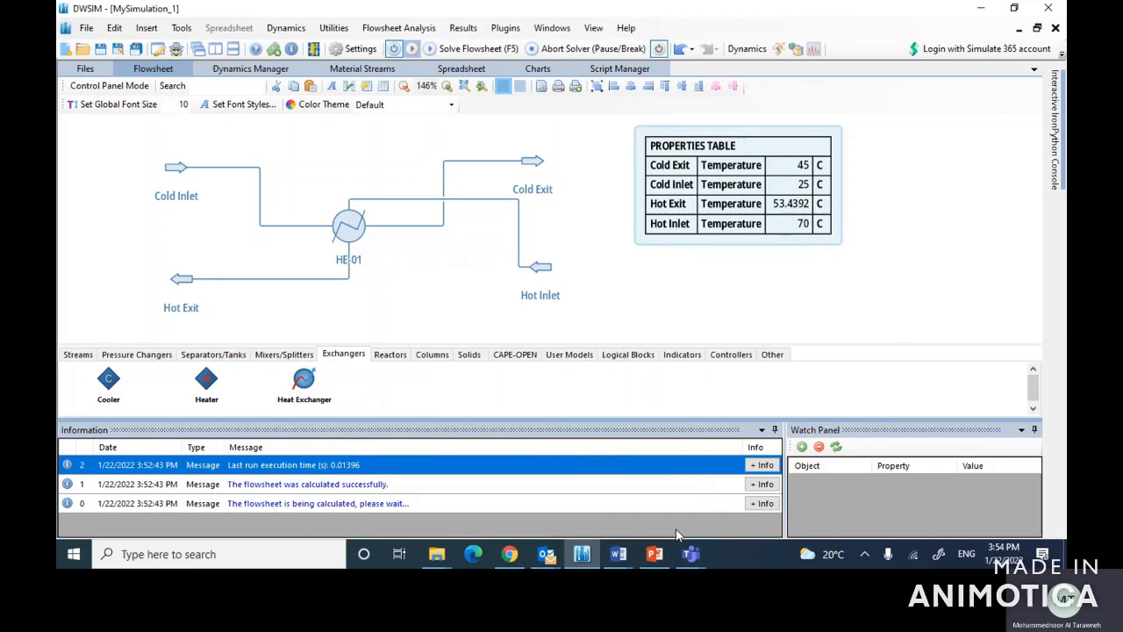
Step: Bring up the Example 1 slide in PowerPoint, switch to the Teams meeting and stop its recording and transcription
{"action": "left_click", "coordinate": [655, 557]}
{"action": "left_click", "coordinate": [691, 554]}
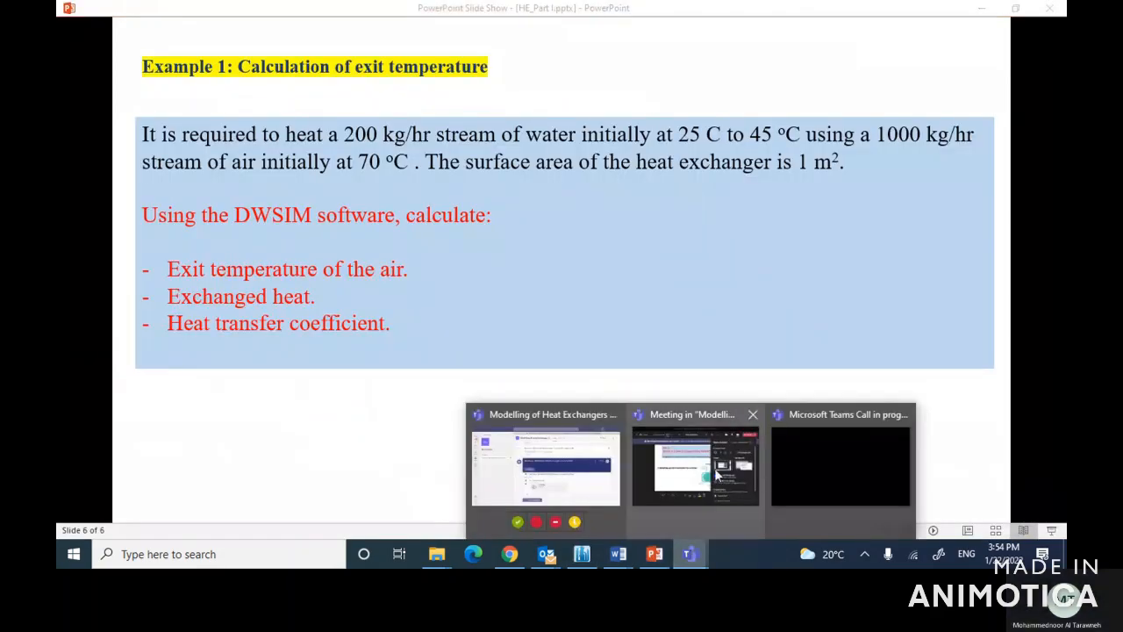
{"action": "left_click", "coordinate": [718, 475]}
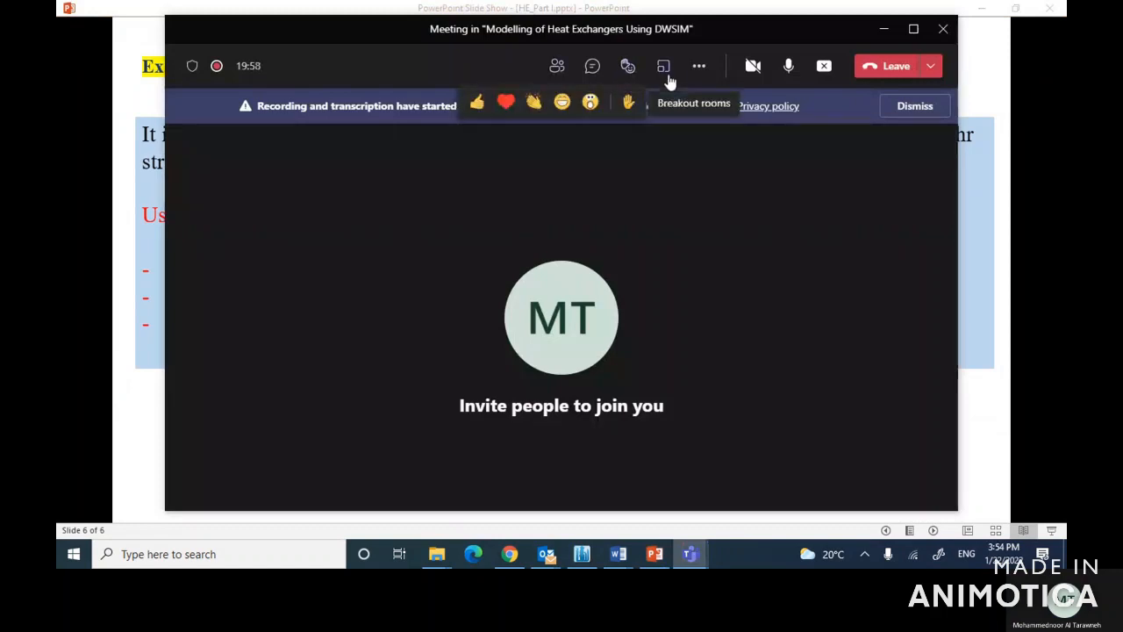
{"action": "left_click", "coordinate": [707, 75]}
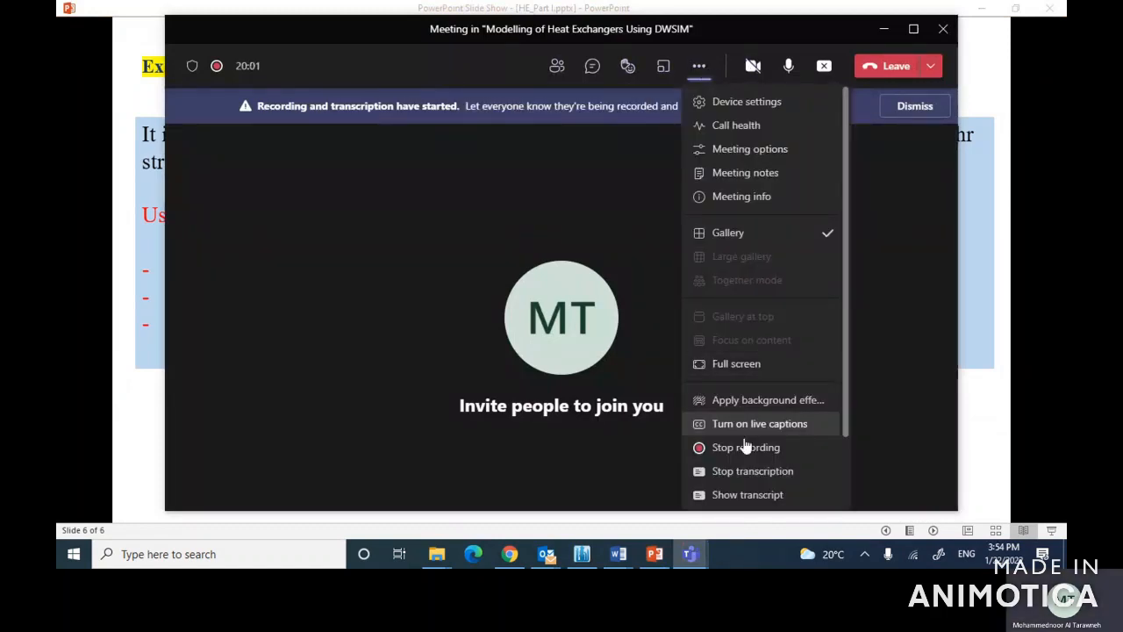
{"action": "left_click", "coordinate": [737, 447]}
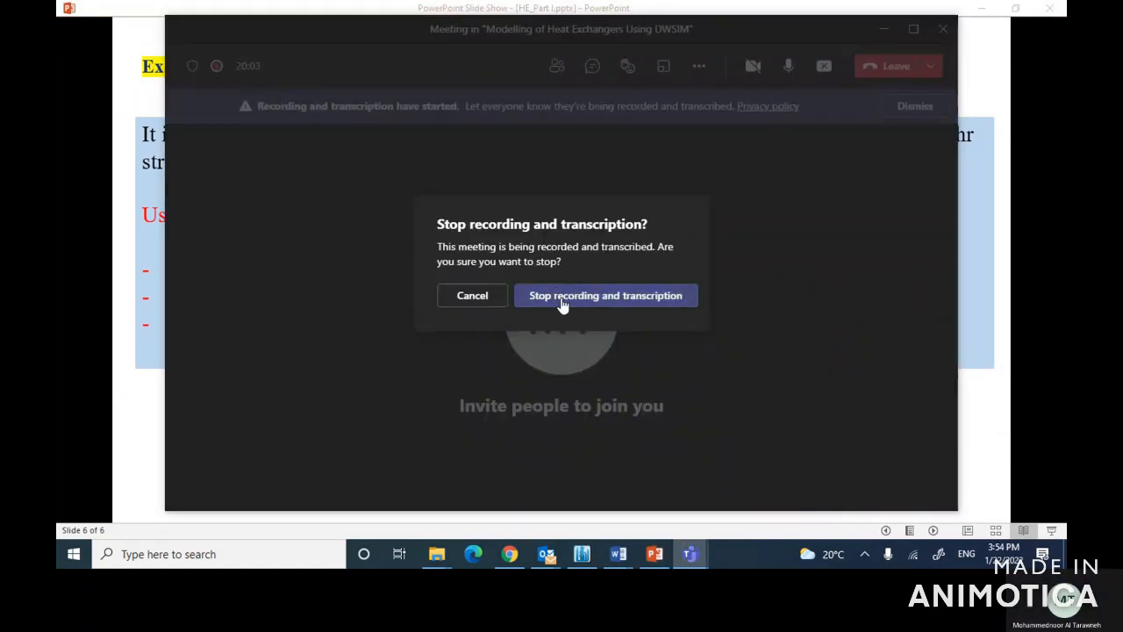